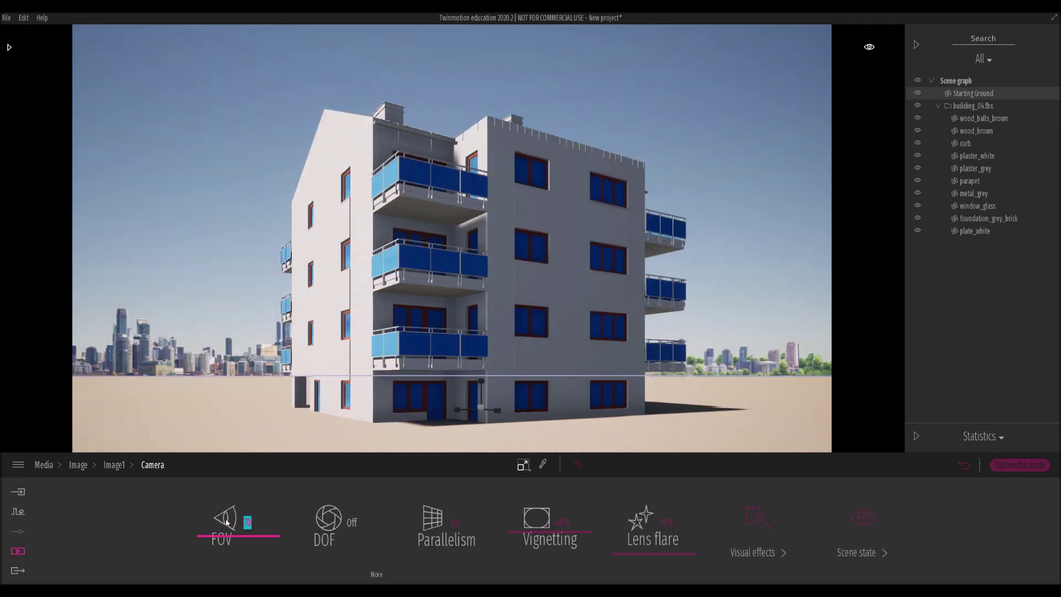
# - Set the image camera's field of view to 80 and its vignetting to 0%
pyautogui.write('80')
pyautogui.press('Return')
pyautogui.moveTo(452, 237); pyautogui.dragTo(463, 237, button='right')
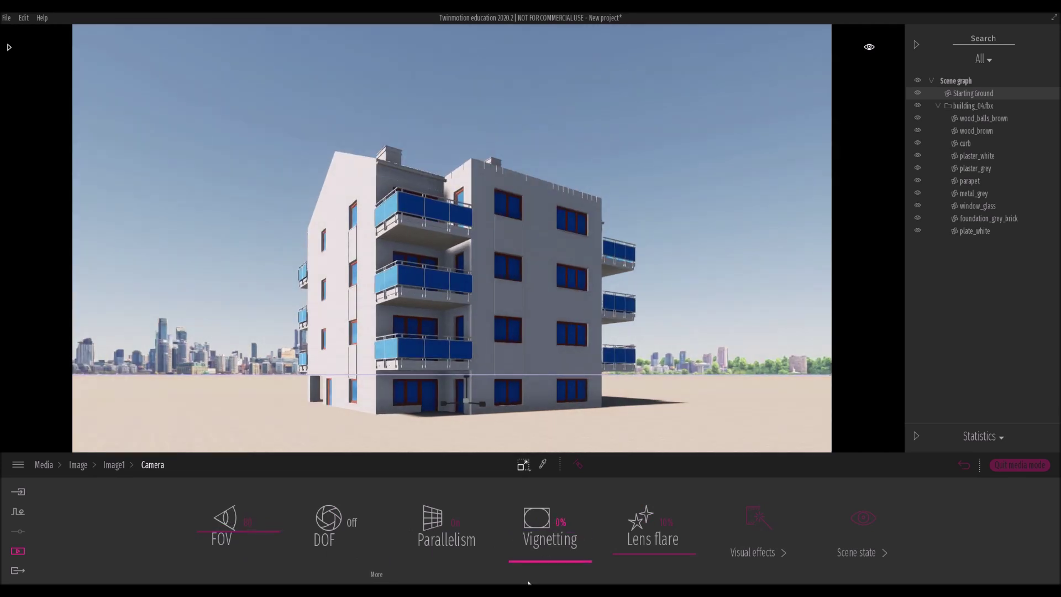
# - Change the image's time of day so the sunlight falls on the building from the opposite side
pyautogui.click(114, 464)
pyautogui.click(336, 518)
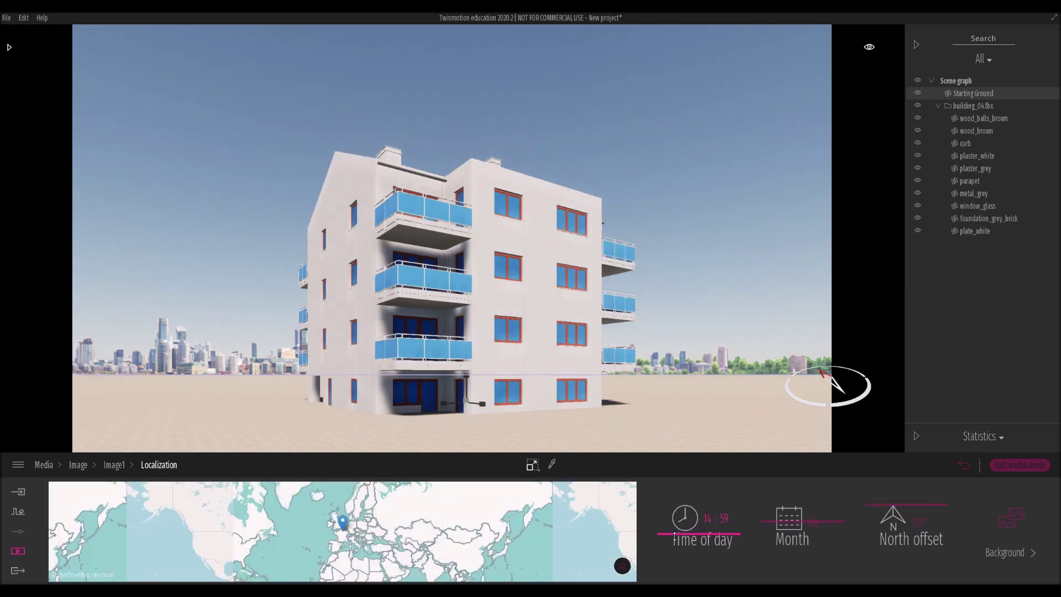
pyautogui.moveTo(675, 521); pyautogui.dragTo(670, 523)
# - Adjust the global illumination and shadow distance in the image's lighting settings
pyautogui.click(77, 465)
pyautogui.click(191, 517)
pyautogui.click(545, 522)
pyautogui.click(629, 524)
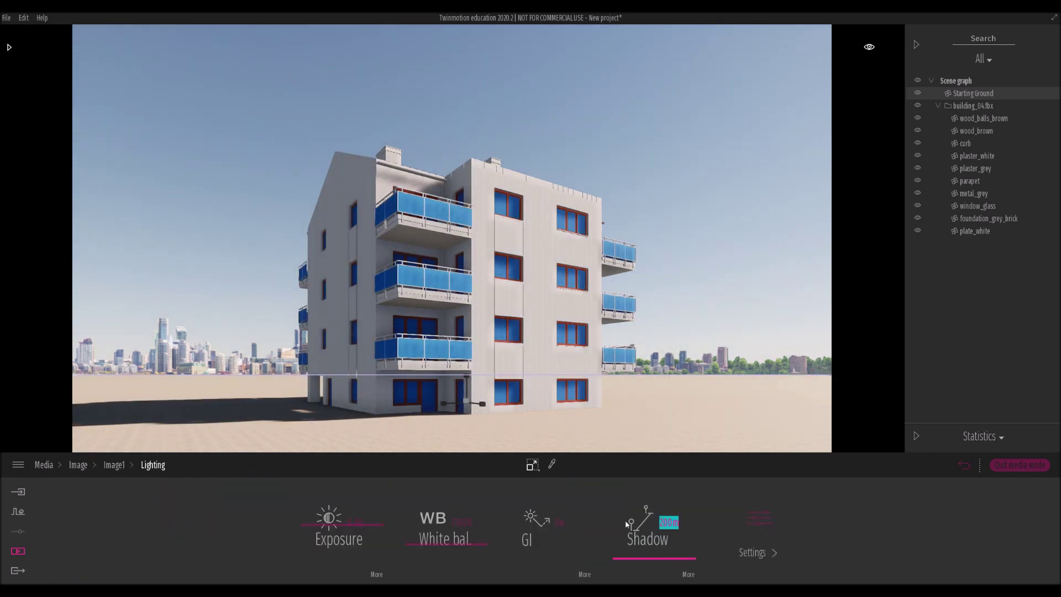
pyautogui.click(80, 465)
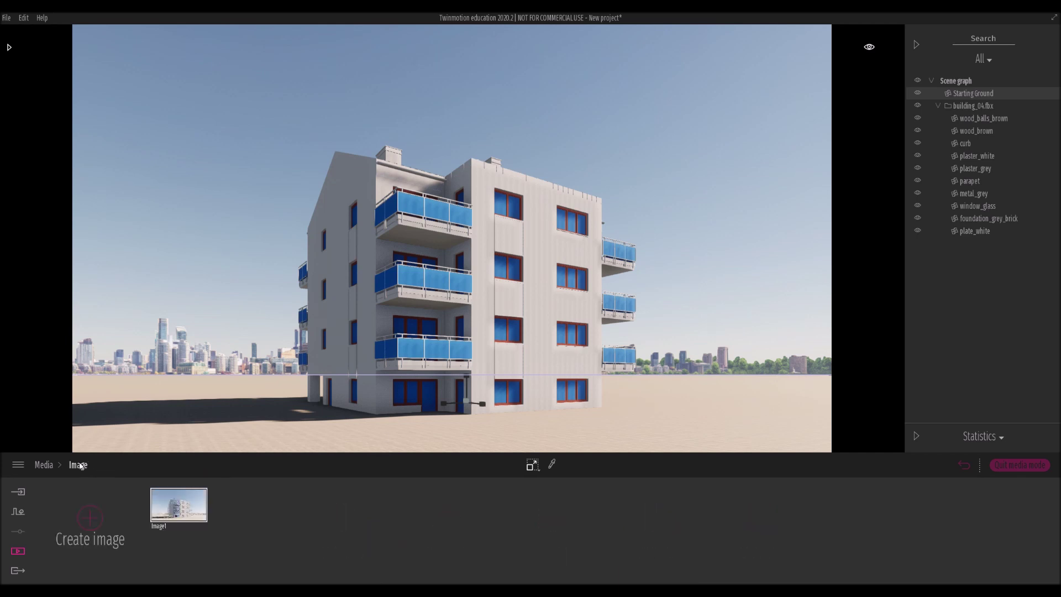
# - Place DOME 1 from the user library on the ground beside the building
pyautogui.click(8, 47)
pyautogui.click(135, 288)
pyautogui.scroll(-3, 162, 301)
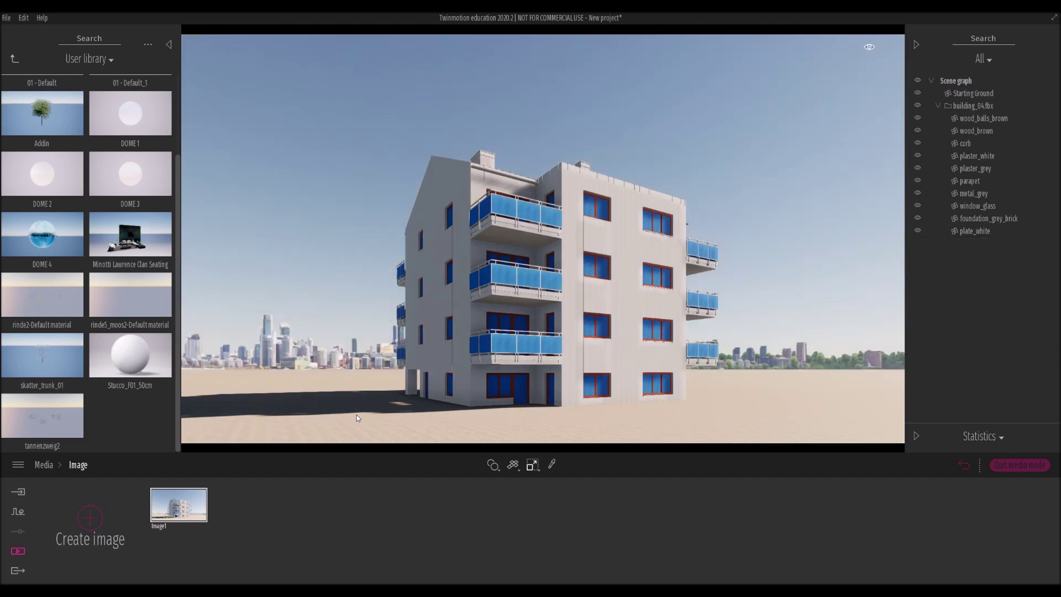
pyautogui.scroll(3, 108, 332)
pyautogui.moveTo(339, 416); pyautogui.dragTo(341, 420)
pyautogui.hotkey('ctrl', 'z')
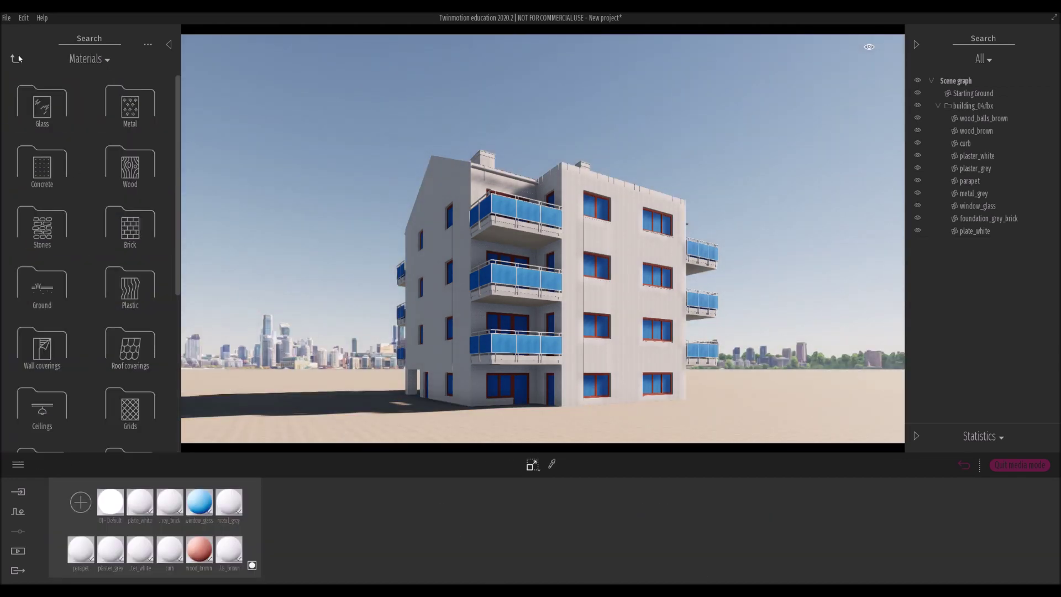
pyautogui.click(17, 59)
pyautogui.click(127, 286)
pyautogui.moveTo(130, 222); pyautogui.dragTo(328, 276)
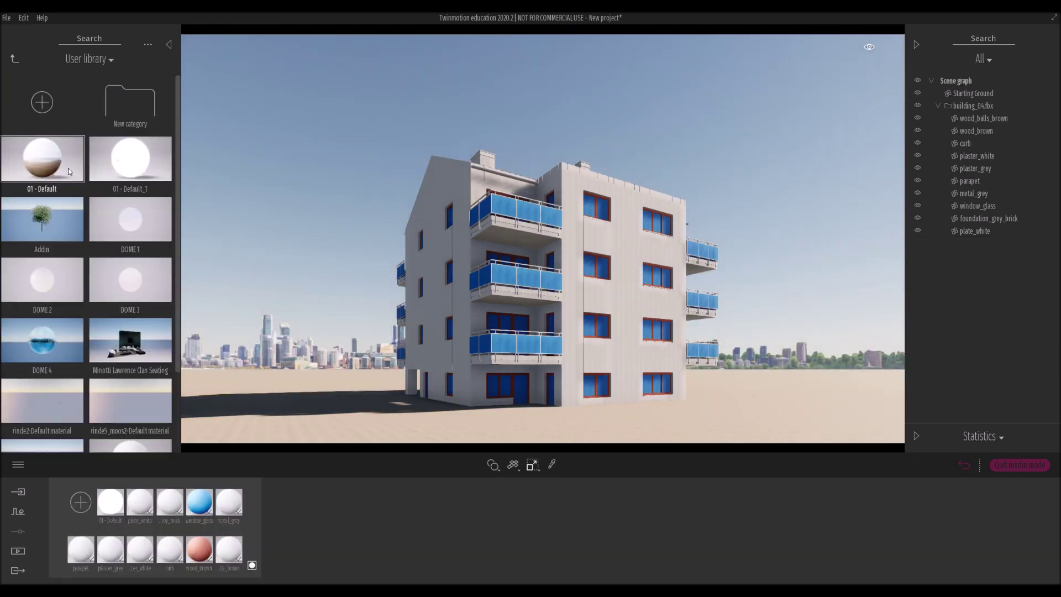
pyautogui.moveTo(334, 393); pyautogui.dragTo(334, 393)
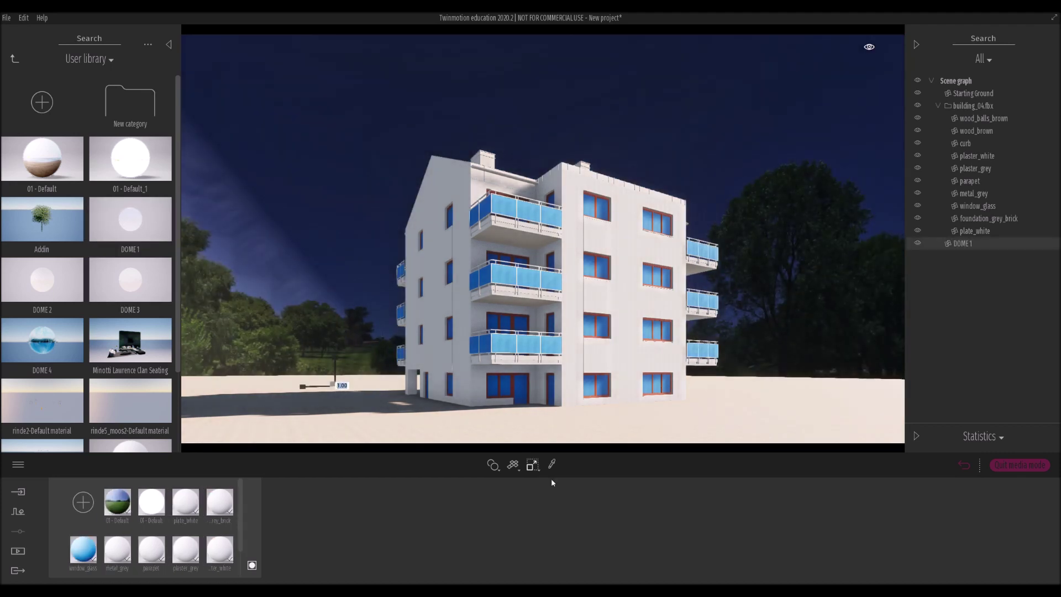
# - Apply the 01 - Default sky material from the user library to the dome and set its luminosity to 100%
pyautogui.click(262, 162)
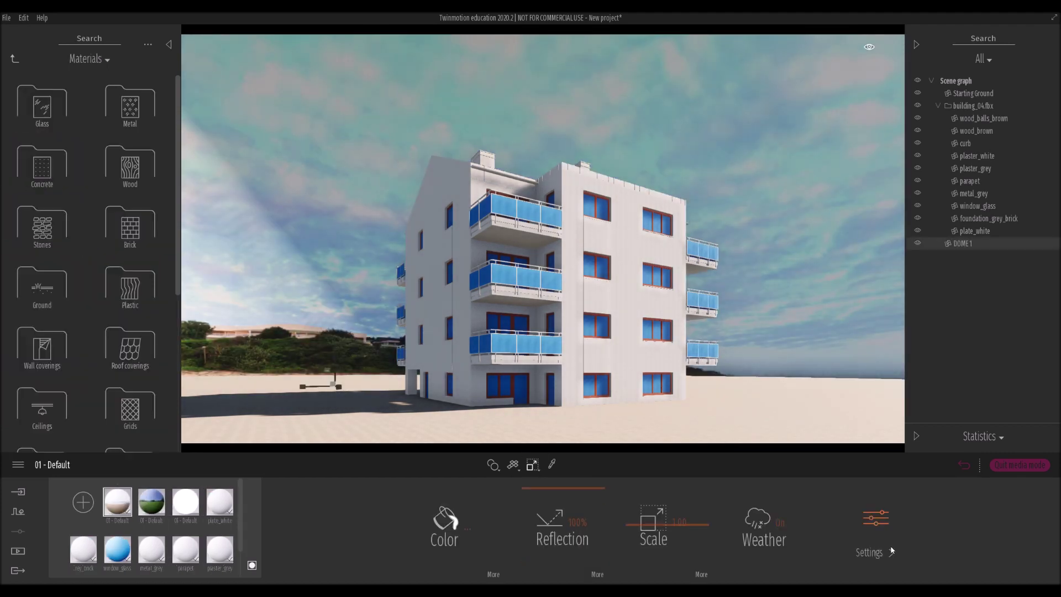
pyautogui.click(493, 575)
pyautogui.moveTo(642, 508); pyautogui.dragTo(642, 518)
pyautogui.click(52, 465)
# - Set the dome material's glow to 100% and its reflection to 0%
pyautogui.click(877, 527)
pyautogui.click(778, 529)
pyautogui.click(777, 529)
pyautogui.moveTo(569, 519); pyautogui.dragTo(568, 442)
pyautogui.click(596, 575)
pyautogui.click(98, 465)
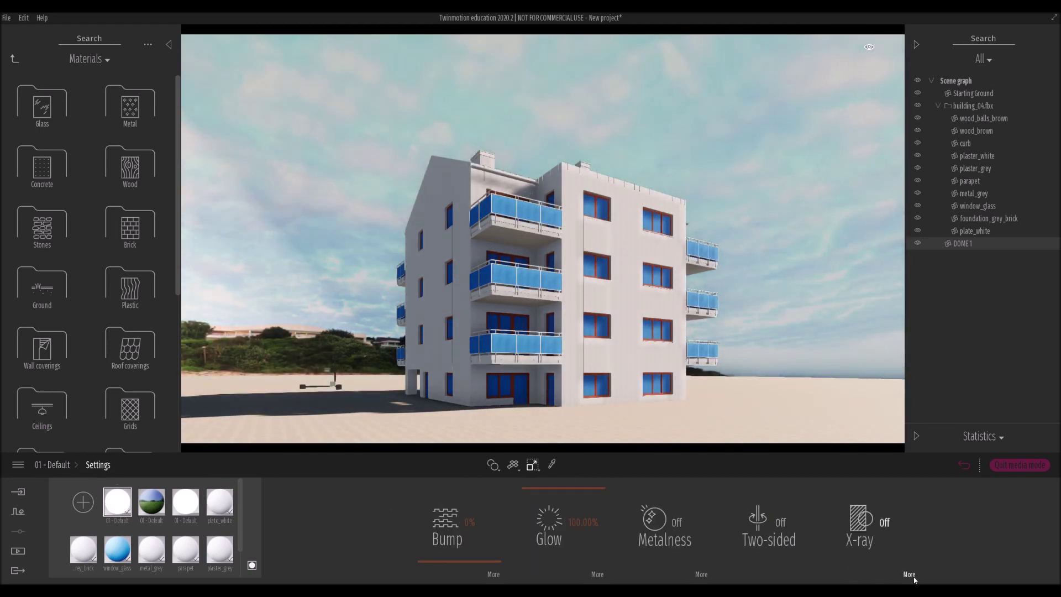
pyautogui.click(57, 465)
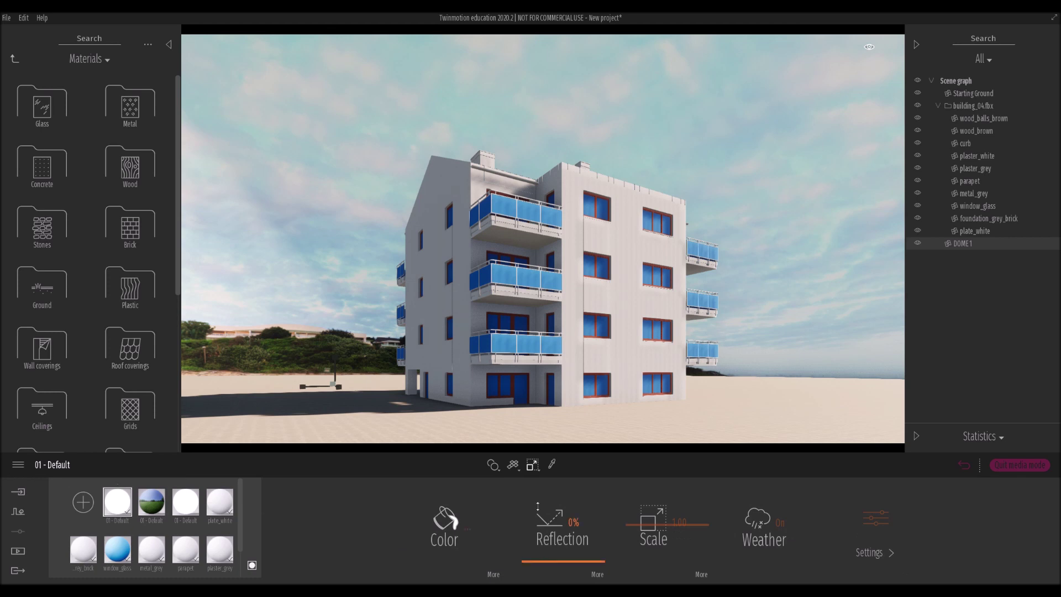
pyautogui.click(492, 575)
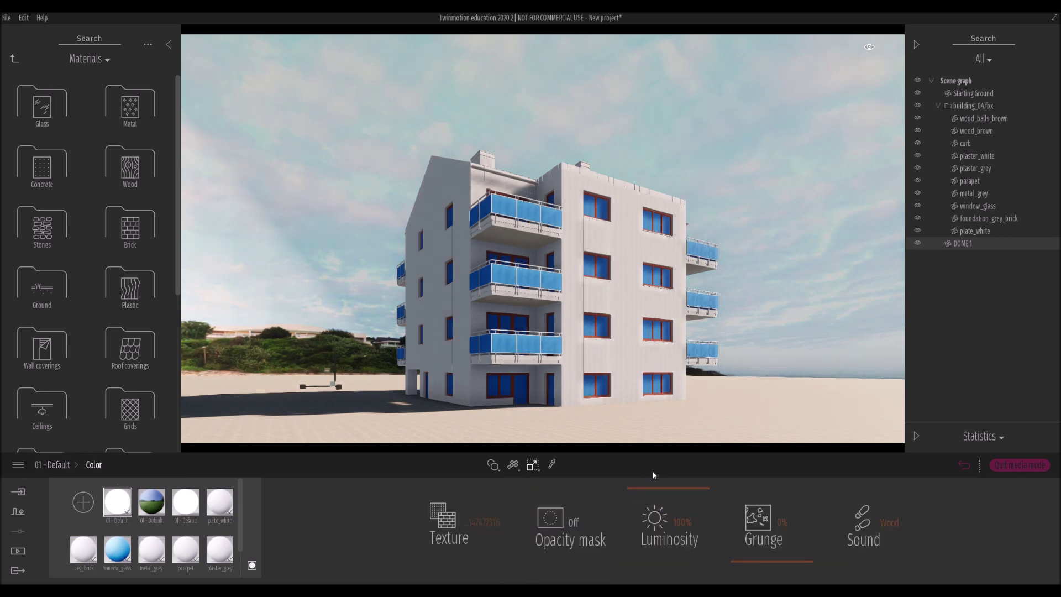
# - Rotate the sky dome by about -175 degrees around the building
pyautogui.click(538, 421)
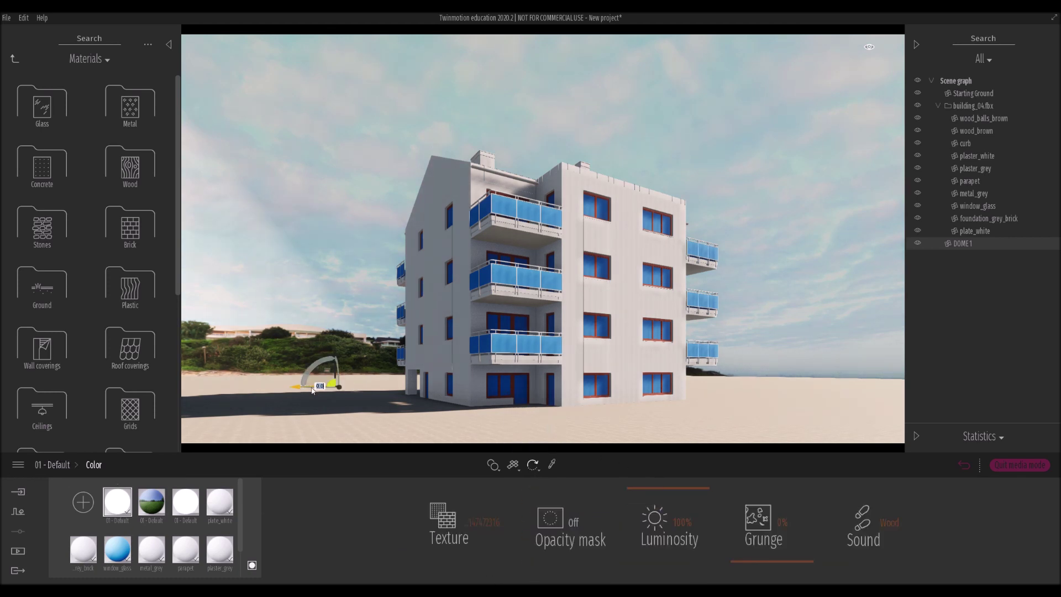
pyautogui.moveTo(318, 390); pyautogui.dragTo(210, 387)
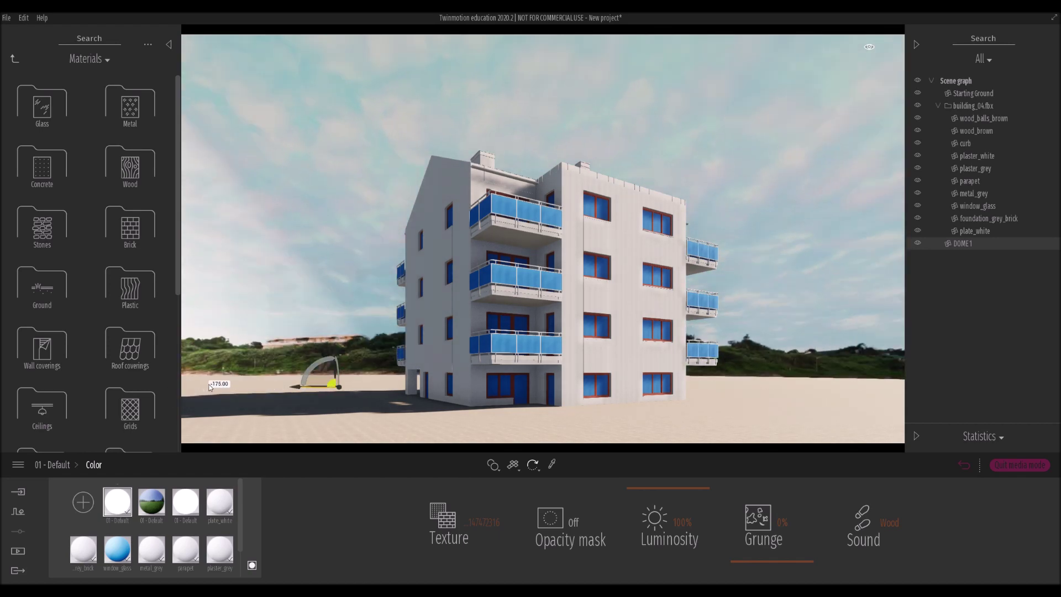
# - Adjust the stretch and offset of the dome texture along its axes to reposition the horizon behind the building
pyautogui.click(51, 465)
pyautogui.click(701, 575)
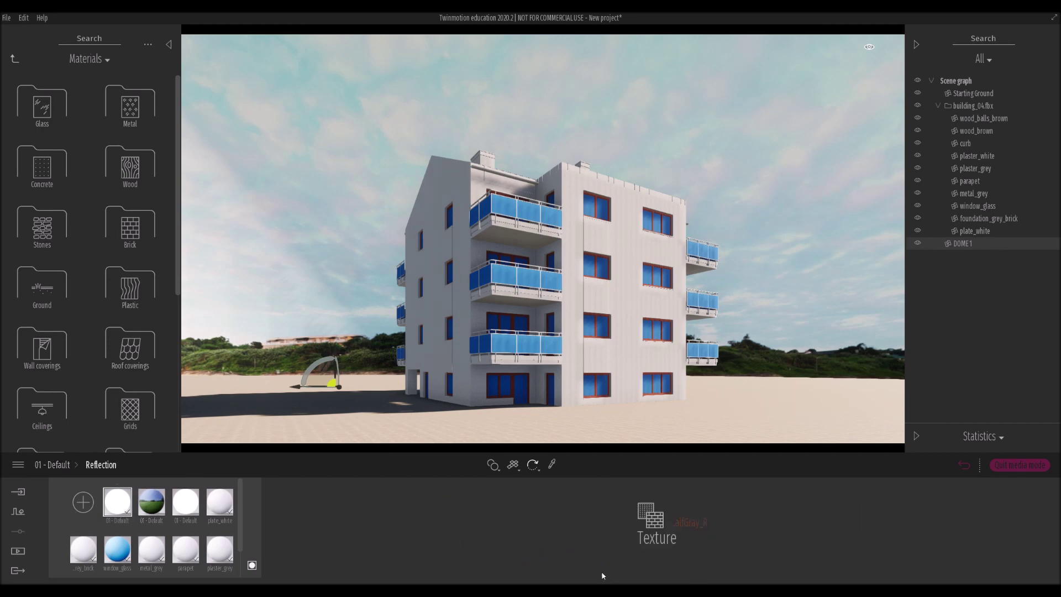
pyautogui.click(662, 560)
pyautogui.moveTo(598, 557); pyautogui.dragTo(598, 557)
pyautogui.write('02')
pyautogui.press('Return')
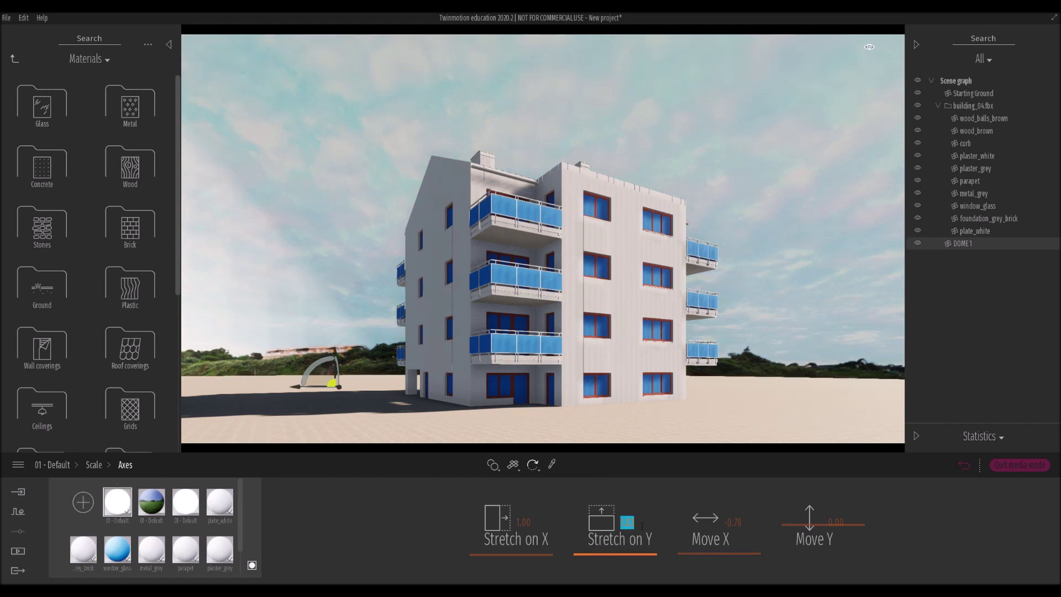
pyautogui.click(93, 465)
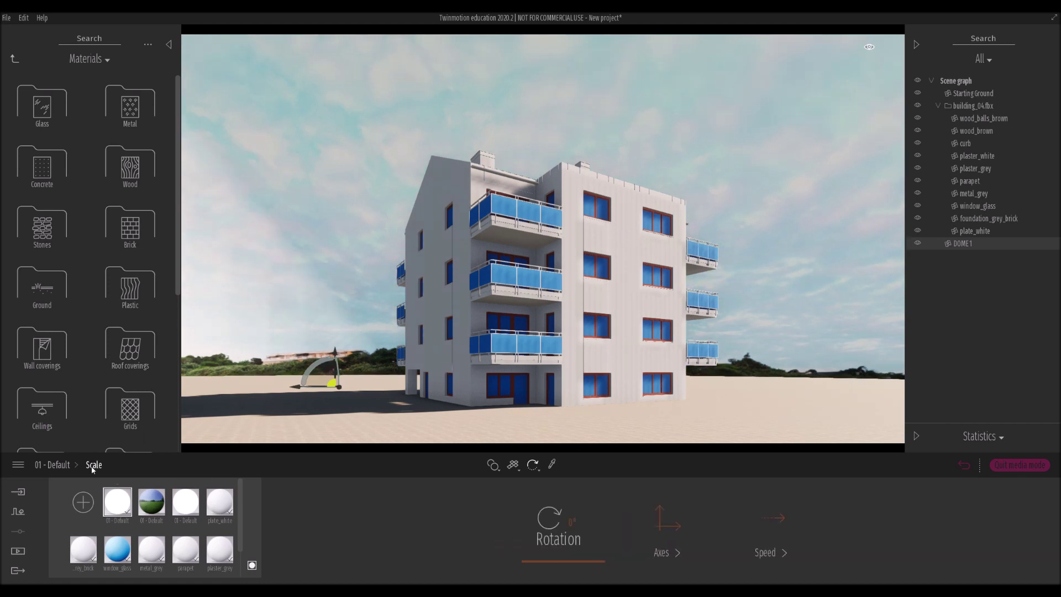
pyautogui.click(55, 465)
pyautogui.click(874, 553)
pyautogui.click(598, 573)
pyautogui.click(98, 464)
pyautogui.click(667, 531)
pyautogui.click(667, 531)
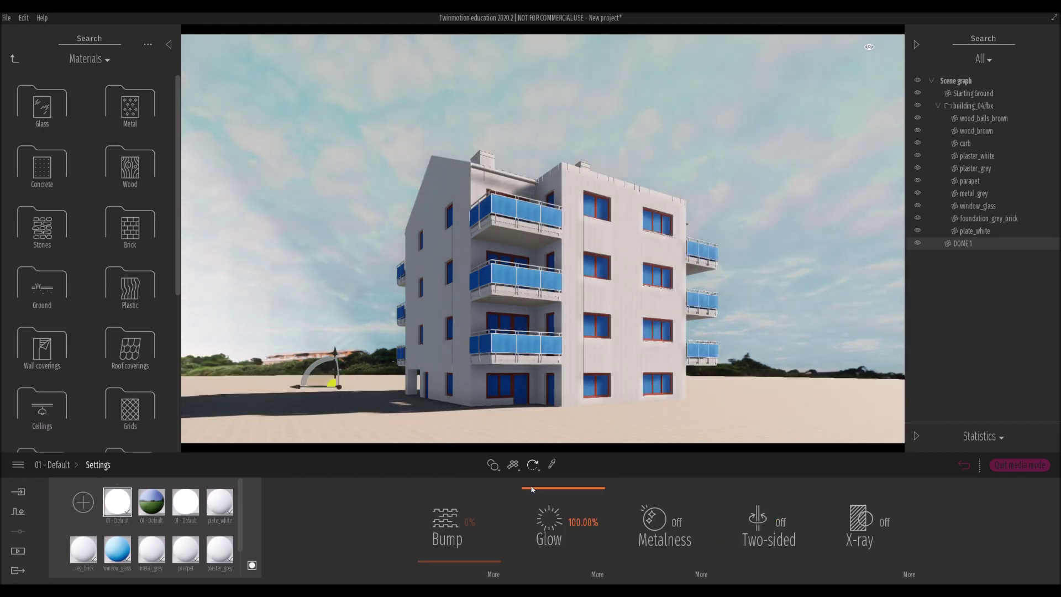
# - Pick the dome material from the sky and set its reflection to 100%
pyautogui.click(551, 464)
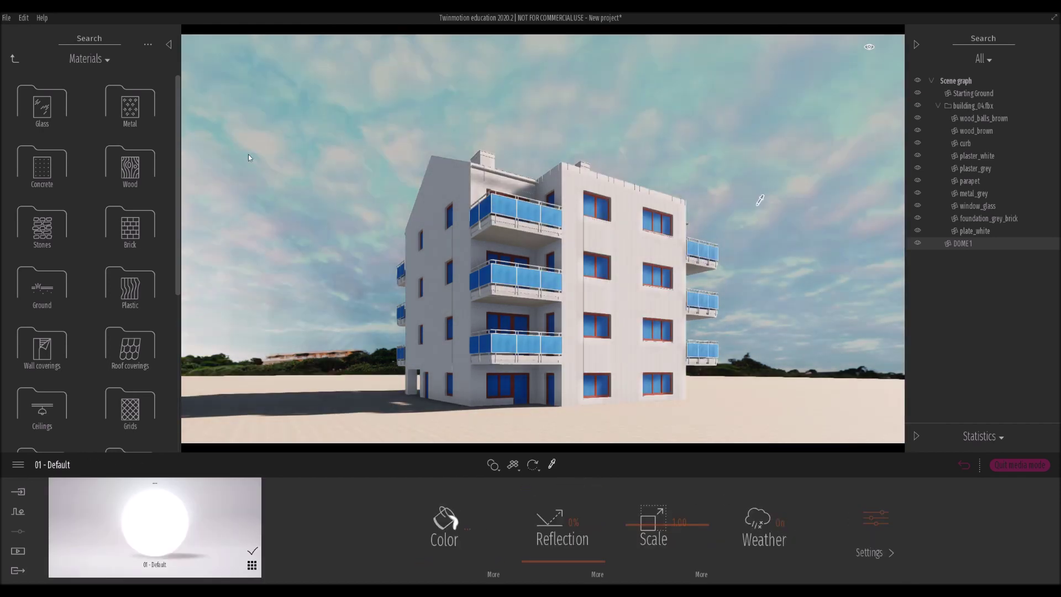
pyautogui.click(533, 467)
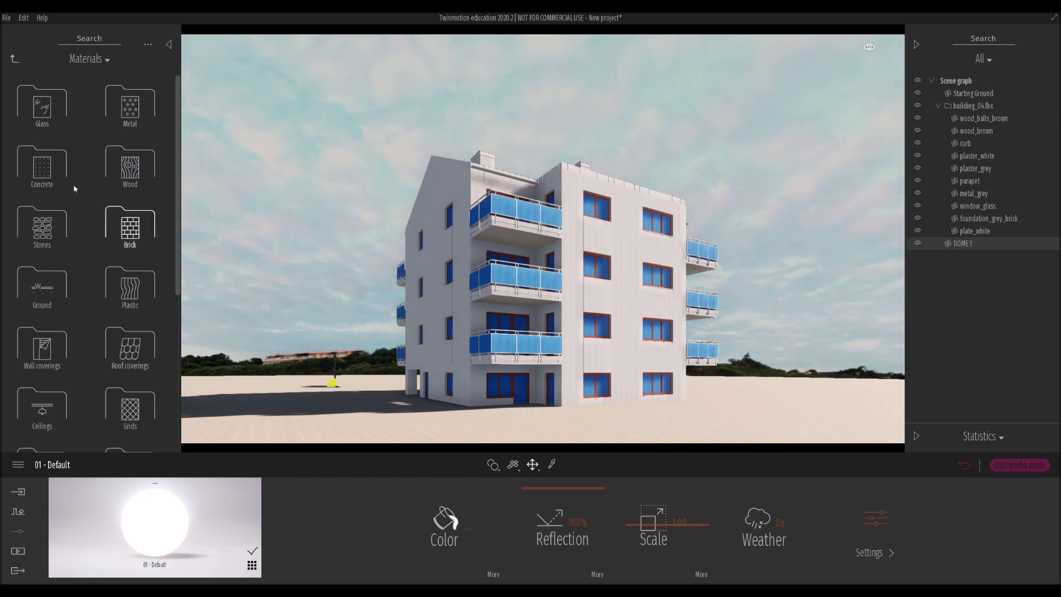
pyautogui.click(13, 56)
pyautogui.click(130, 285)
pyautogui.scroll(-2, 122, 276)
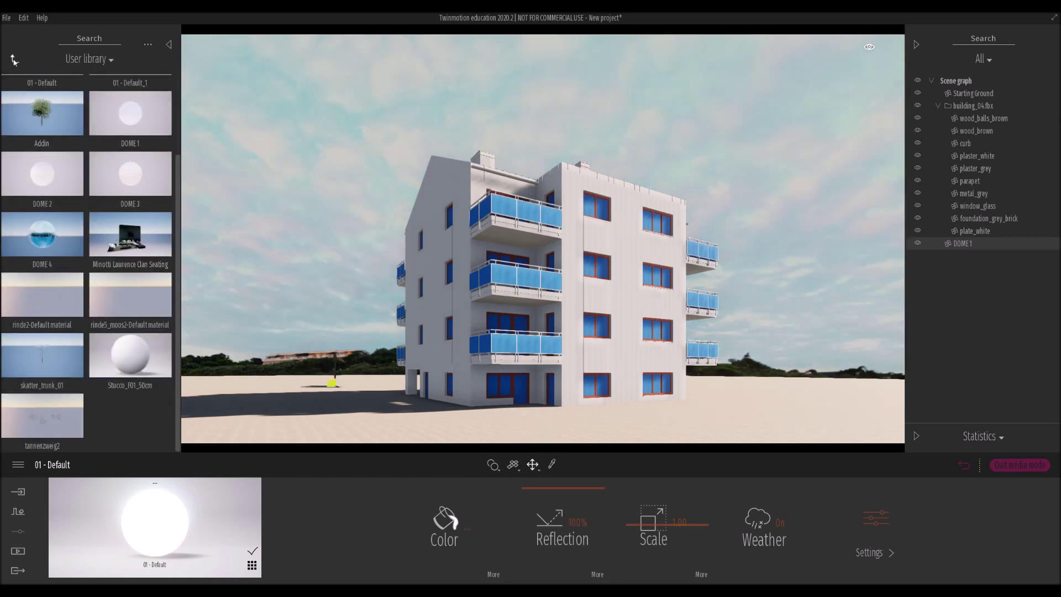
pyautogui.click(14, 58)
pyautogui.click(36, 112)
# - Create a new material with a brick image texture and apply it to the building's upper walls
pyautogui.click(252, 564)
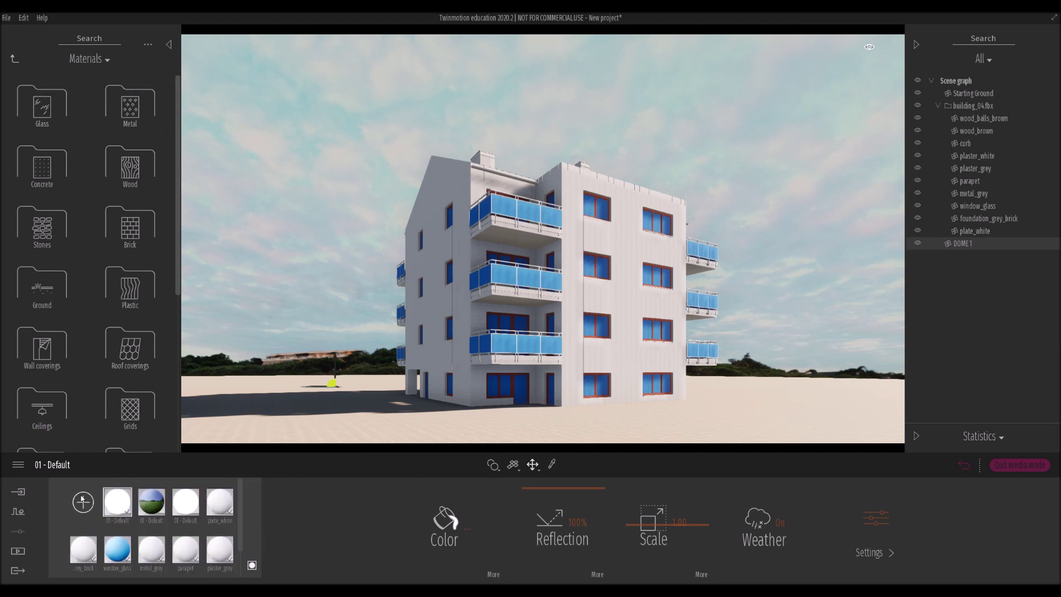
pyautogui.click(83, 501)
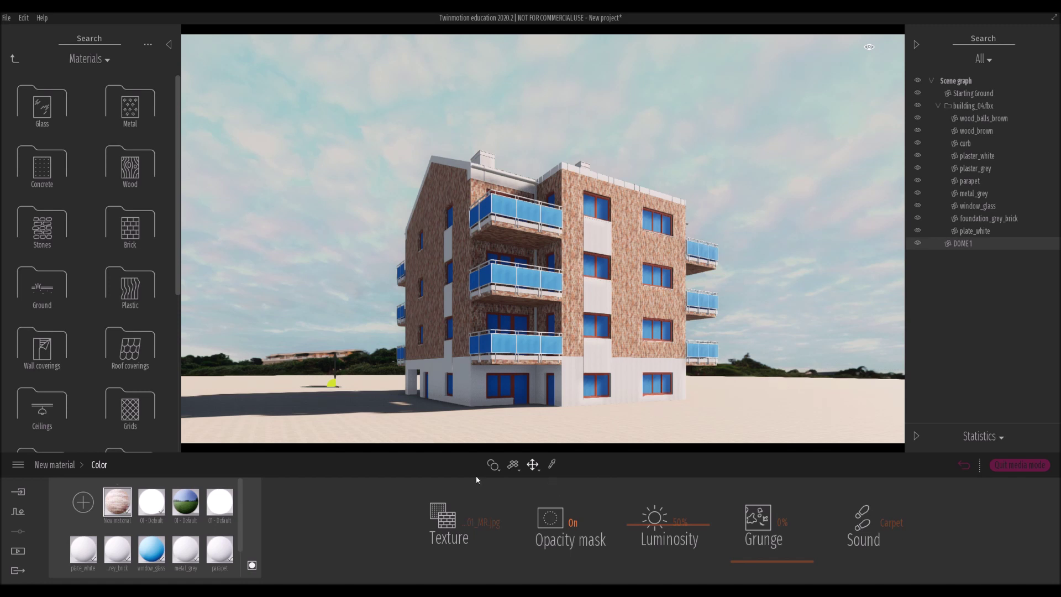
# - Rotate the brick texture by 90° and darken its colour, covering the ground-floor walls with it too
pyautogui.click(49, 465)
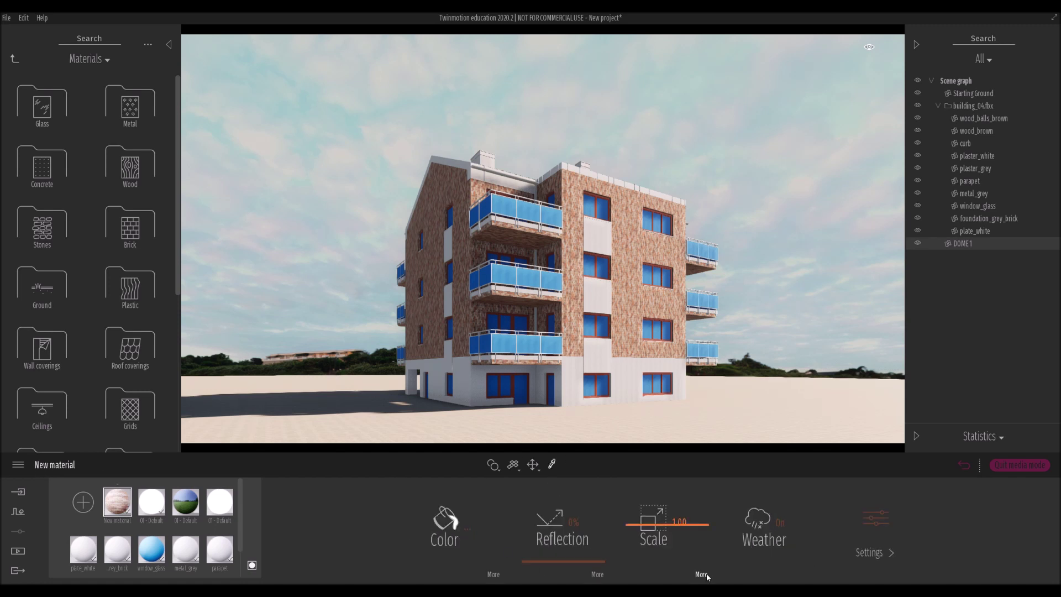
pyautogui.click(654, 516)
pyautogui.click(464, 385)
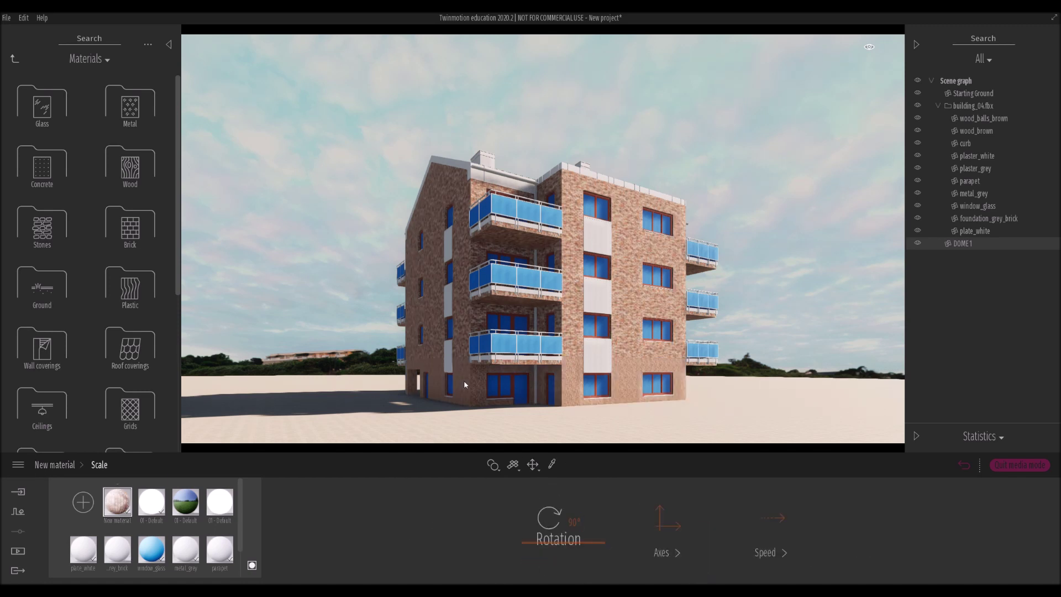
pyautogui.rightClick(405, 505)
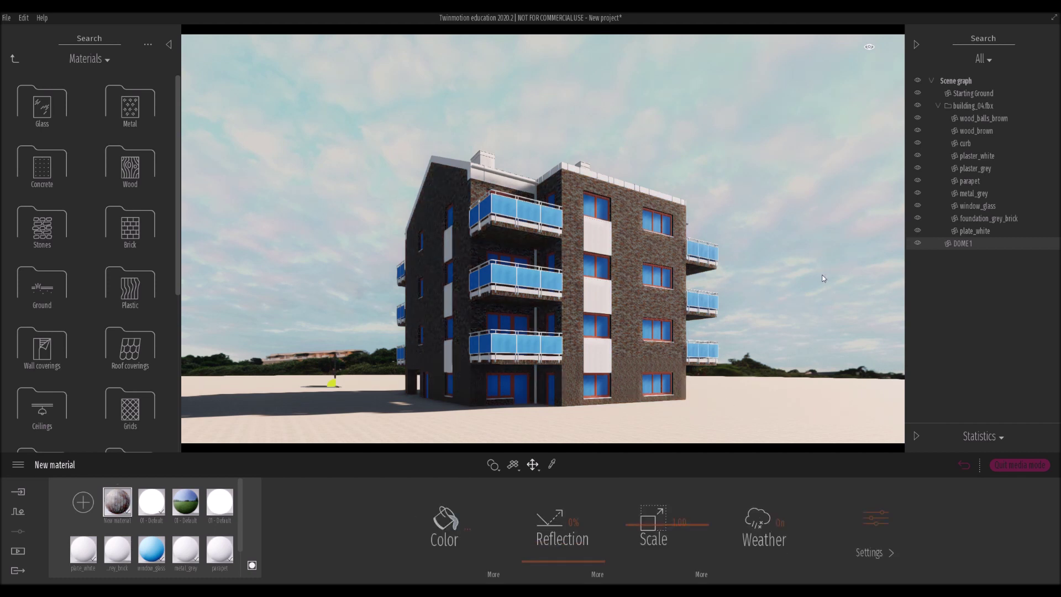
# - Apply the Reflective glass material to the window panes and balcony panels
pyautogui.click(43, 108)
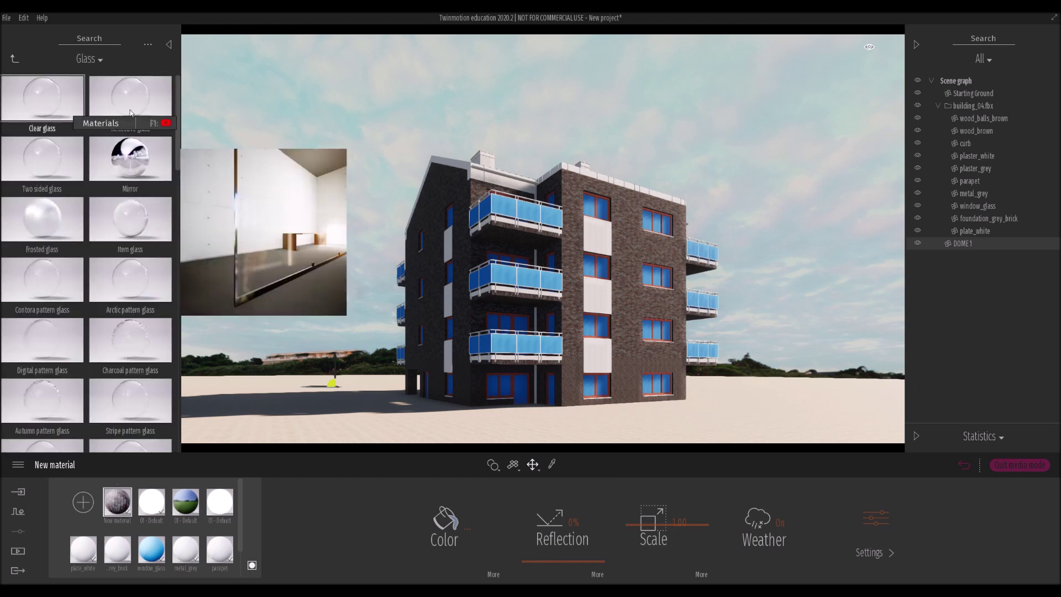
pyautogui.moveTo(128, 105); pyautogui.dragTo(588, 207)
pyautogui.click(15, 59)
# - Apply Polished concrete 01 to the facade panels between the windows and set its grunge to 41%
pyautogui.click(42, 166)
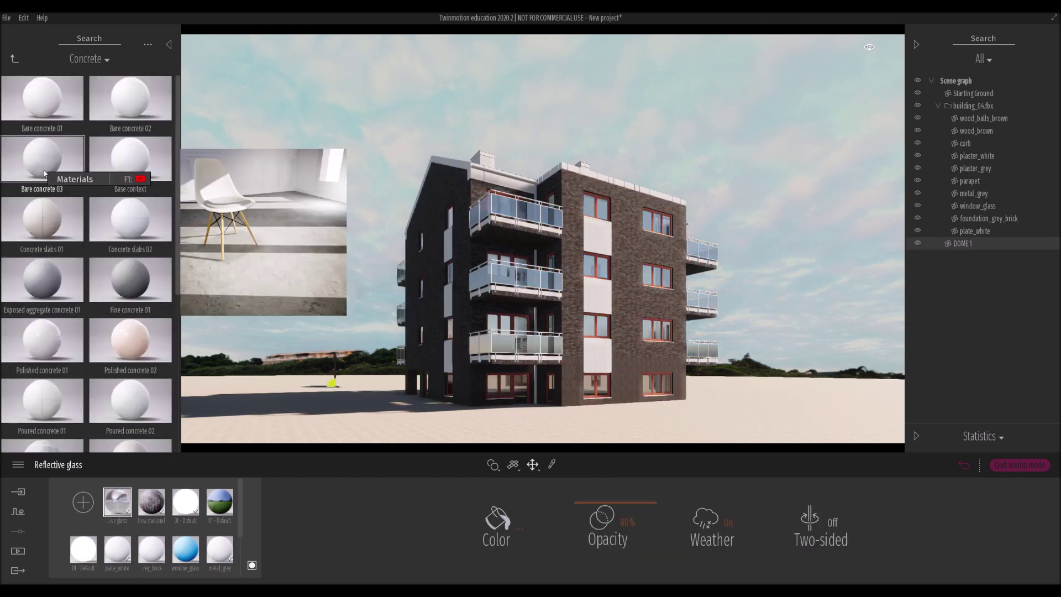
pyautogui.moveTo(130, 98); pyautogui.dragTo(602, 296)
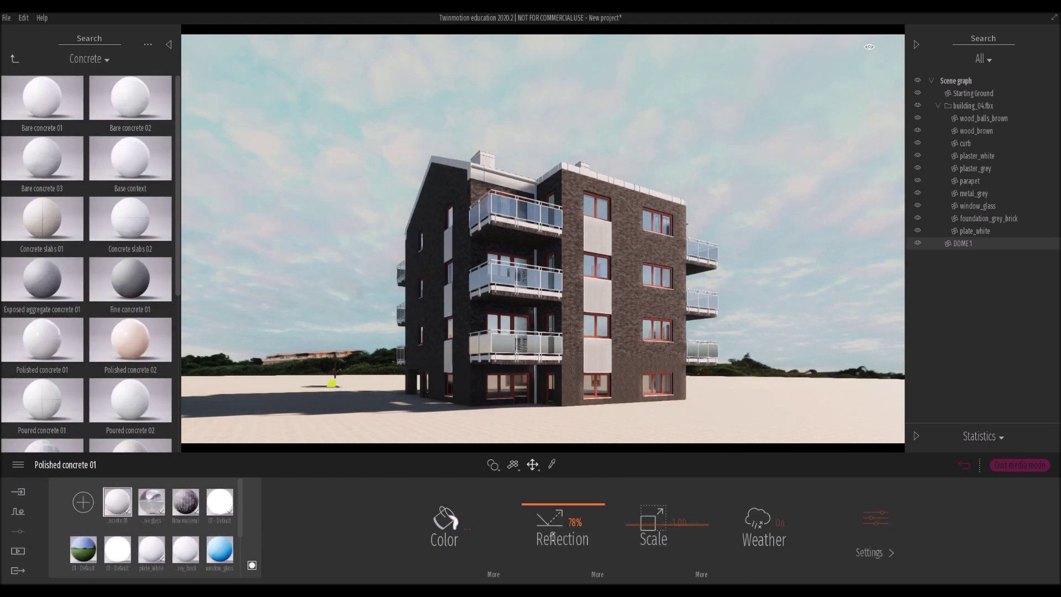
pyautogui.click(500, 573)
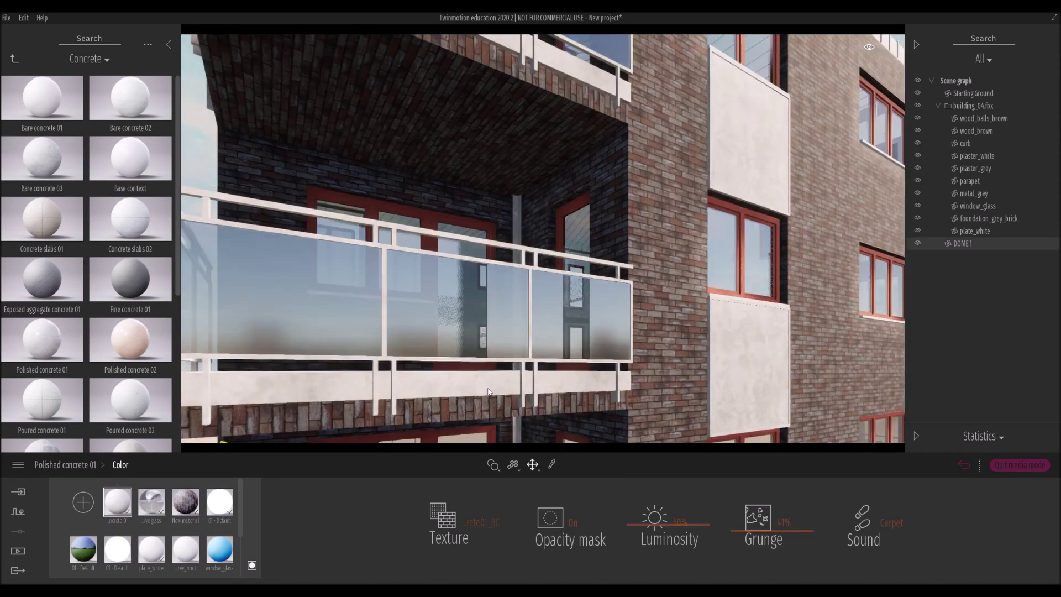
# - Apply Brushed aluminium 01 to the window and door frames and change its colour to black
pyautogui.click(14, 59)
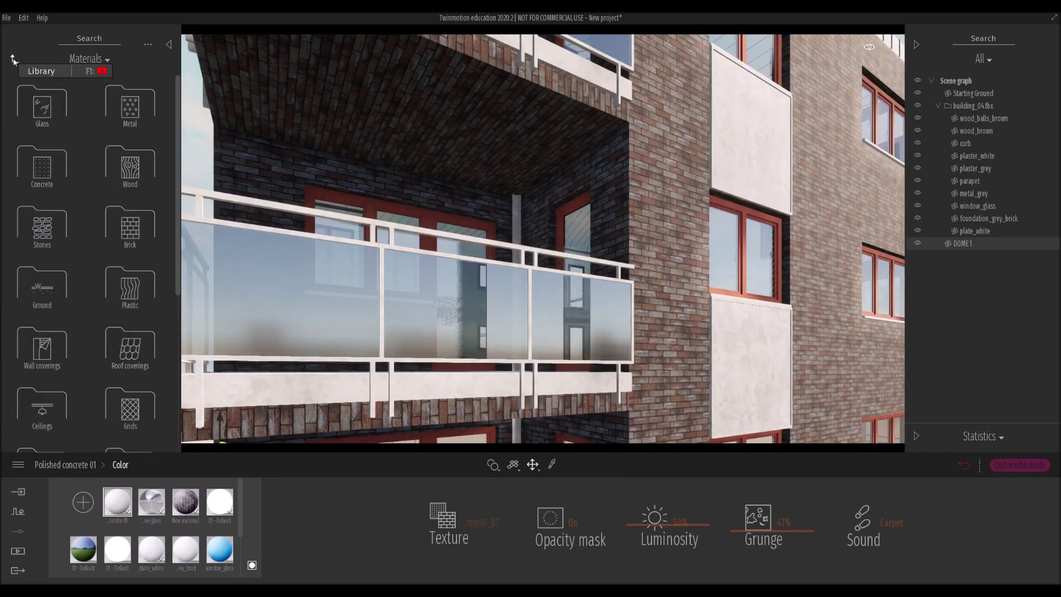
pyautogui.click(128, 103)
pyautogui.scroll(1, 537, 258)
pyautogui.moveTo(42, 99); pyautogui.dragTo(564, 228)
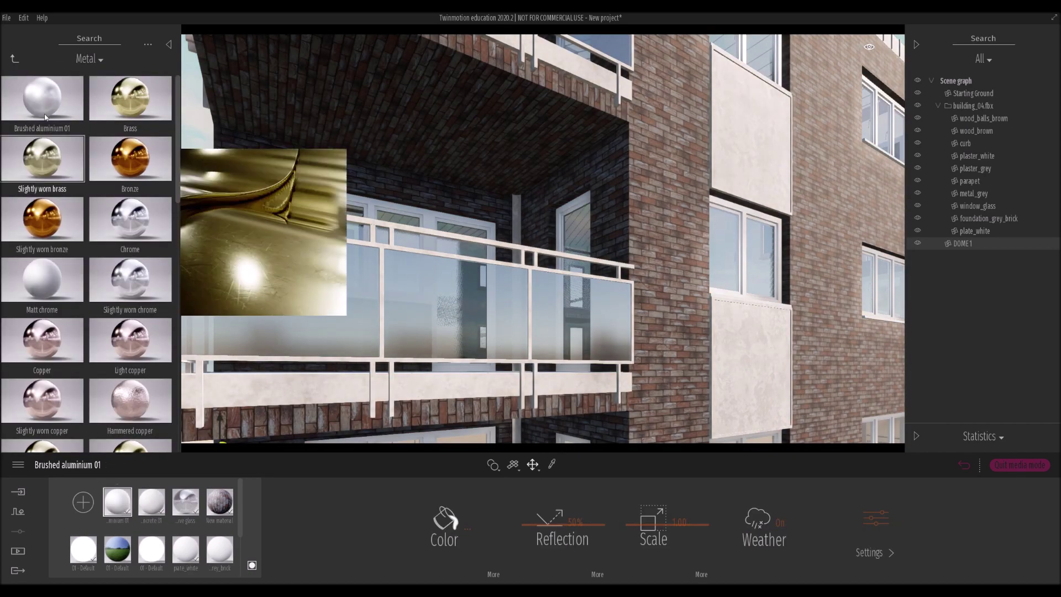
pyautogui.click(445, 519)
pyautogui.moveTo(503, 272); pyautogui.dragTo(518, 328)
pyautogui.click(585, 374)
pyautogui.moveTo(126, 504); pyautogui.dragTo(200, 367)
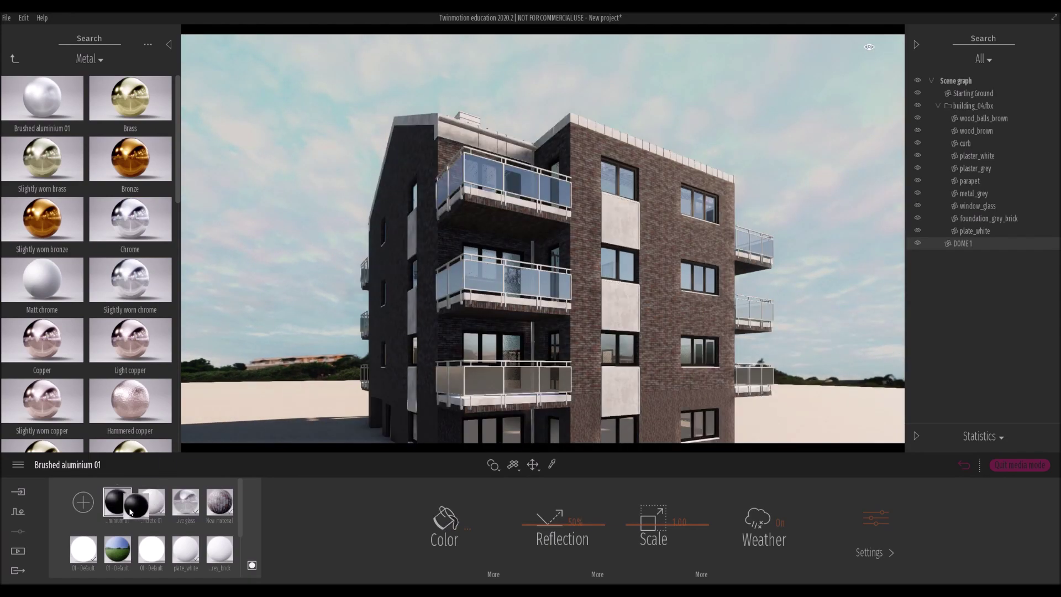
# - Apply the dark brick New material to the chimneys on the roof
pyautogui.press('e')
pyautogui.press('w')
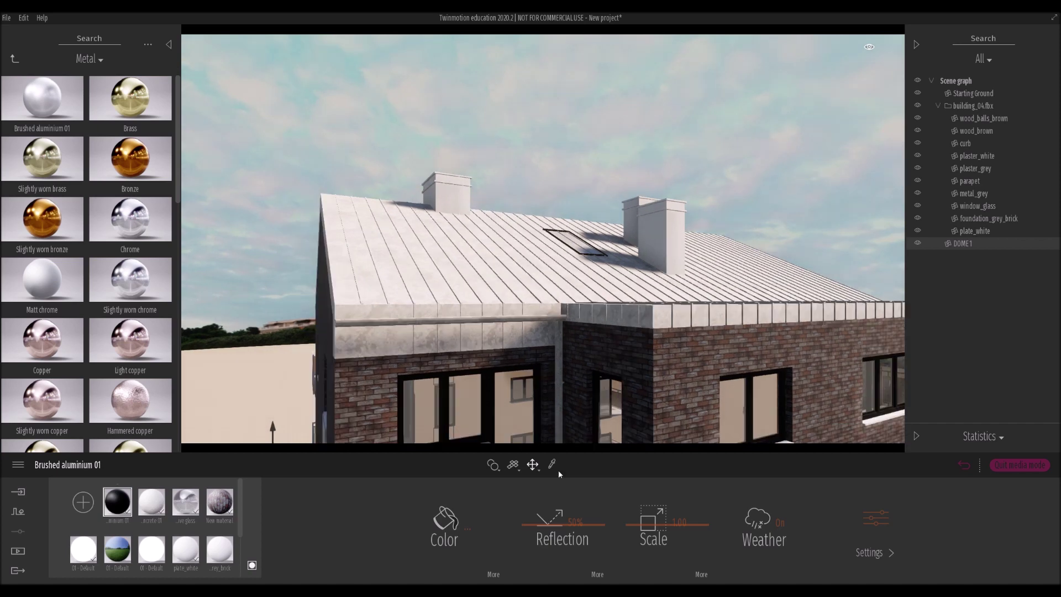
pyautogui.moveTo(222, 505); pyautogui.dragTo(657, 243)
pyautogui.press('s')
pyautogui.press('q')
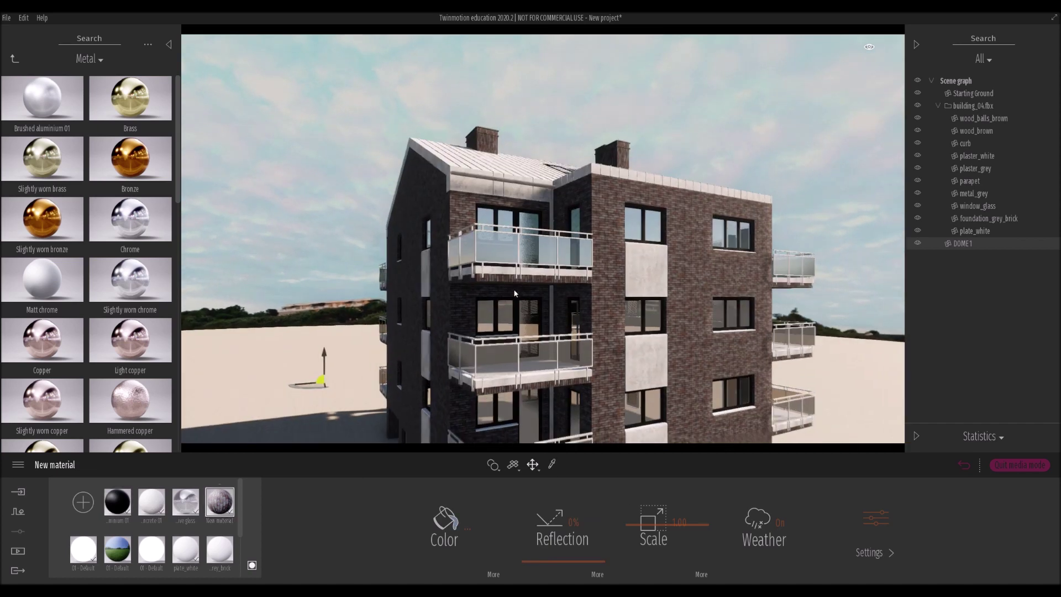
# - Apply the Grass 5 material to the ground around the building
pyautogui.click(15, 58)
pyautogui.click(37, 298)
pyautogui.click(107, 112)
pyautogui.moveTo(42, 220); pyautogui.dragTo(283, 381)
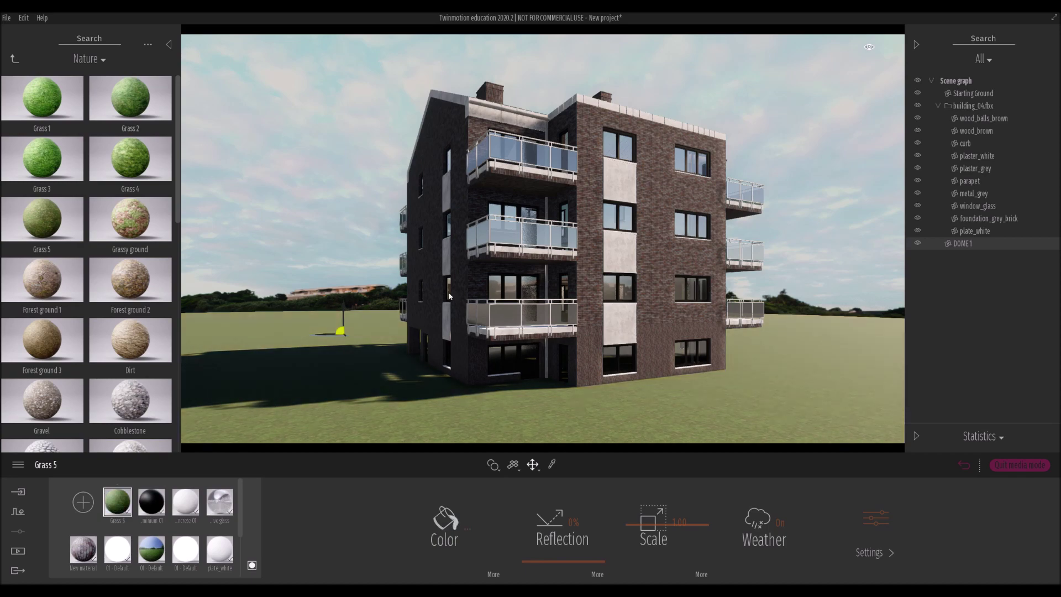
# - Place an Electrify planter from the city objects library on the middle corner balcony
pyautogui.moveTo(595, 351); pyautogui.dragTo(544, 335, button='right')
pyautogui.press('e')
pyautogui.press('w')
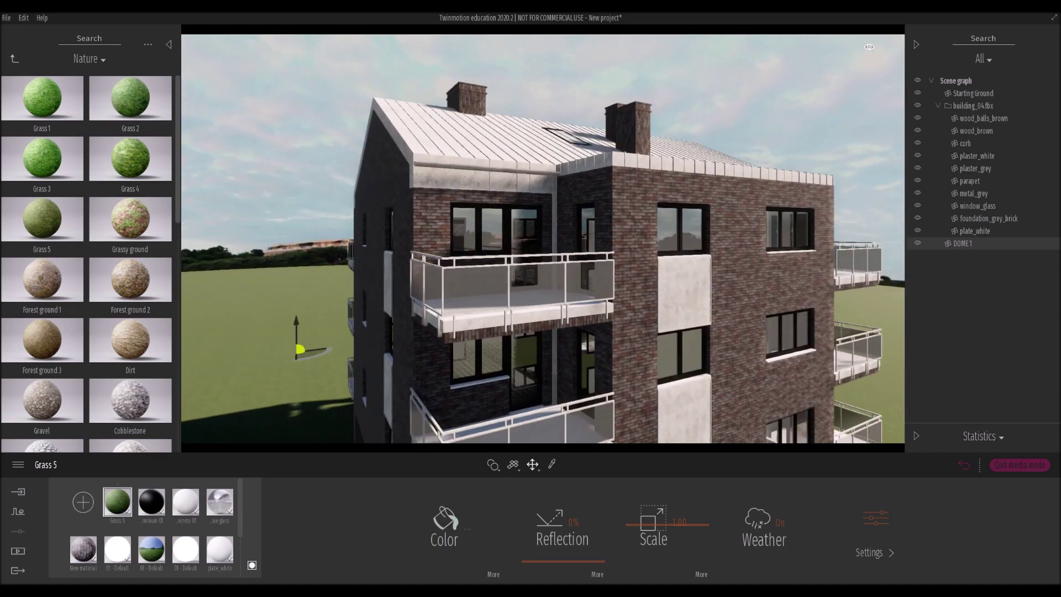
pyautogui.click(17, 62)
pyautogui.click(16, 61)
pyautogui.click(16, 62)
pyautogui.click(49, 165)
pyautogui.click(36, 114)
pyautogui.click(14, 59)
pyautogui.click(126, 111)
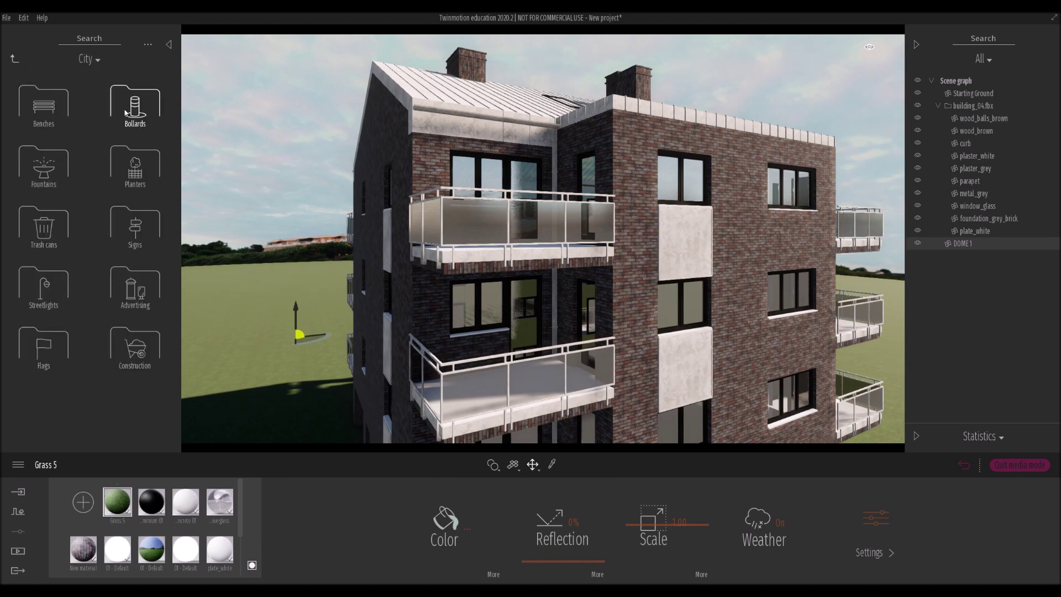
pyautogui.click(135, 166)
pyautogui.scroll(-2, 122, 183)
pyautogui.moveTo(130, 180); pyautogui.dragTo(465, 354)
pyautogui.scroll(5, 467, 359)
pyautogui.moveTo(473, 246); pyautogui.dragTo(430, 359)
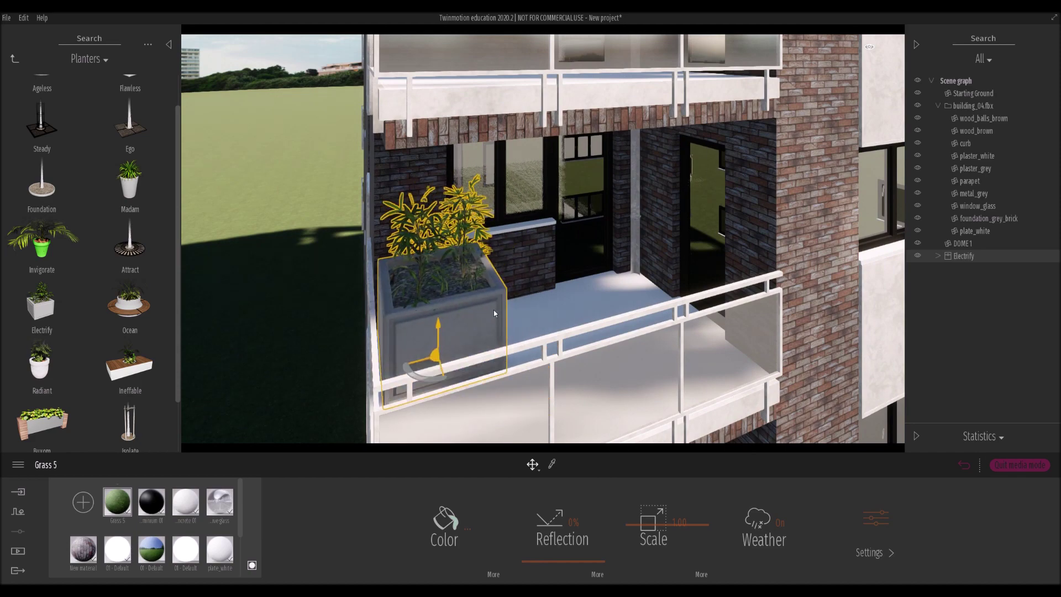
# - Scale the planter down and reposition it in the outer corner of the middle balcony
pyautogui.scroll(-4, 434, 332)
pyautogui.moveTo(435, 288); pyautogui.dragTo(497, 276, button='middle')
pyautogui.moveTo(532, 464)
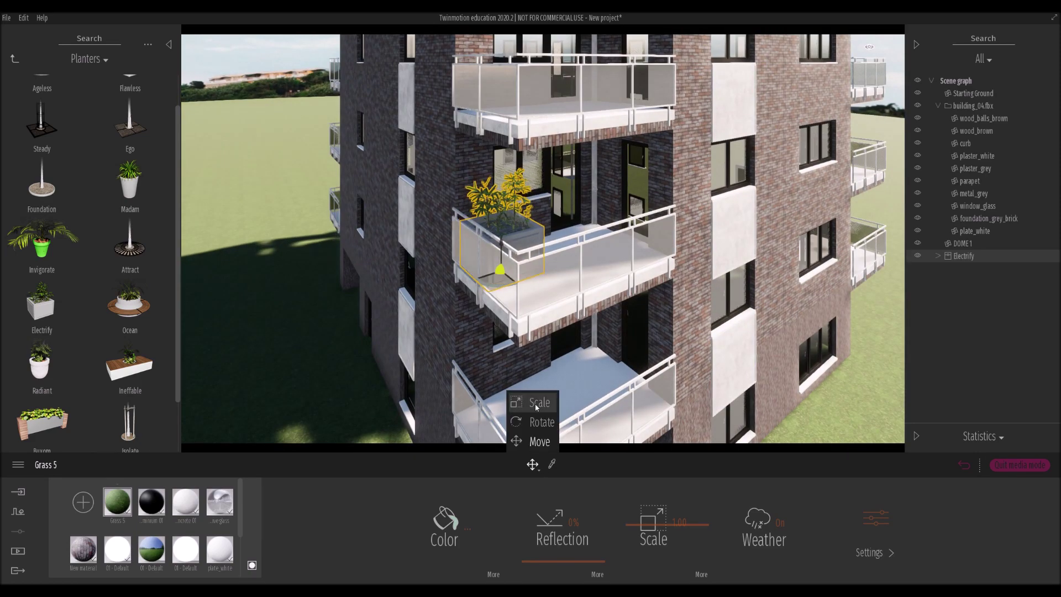
pyautogui.moveTo(501, 273); pyautogui.dragTo(530, 313)
pyautogui.click(537, 441)
pyautogui.moveTo(482, 280); pyautogui.dragTo(487, 390)
pyautogui.moveTo(488, 390); pyautogui.dragTo(499, 236, button='middle')
pyautogui.scroll(2, 498, 238)
pyautogui.moveTo(491, 243); pyautogui.dragTo(486, 93)
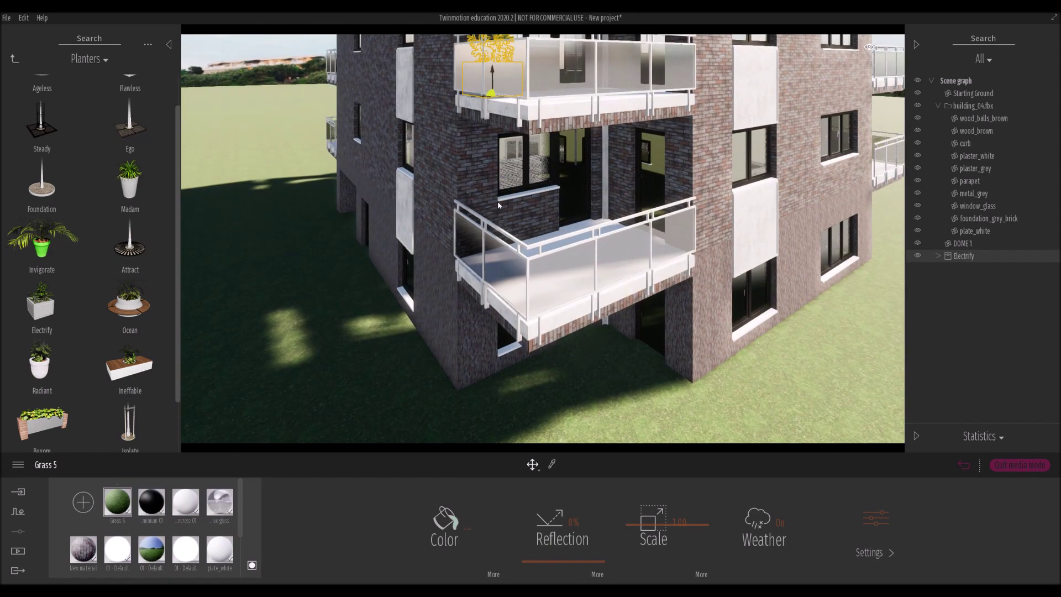
# - Copy the scaled planter onto the other corner balconies
pyautogui.moveTo(487, 94); pyautogui.dragTo(471, 206, button='middle')
pyautogui.keyDown('alt'); pyautogui.moveTo(471, 166); pyautogui.dragTo(464, 352); pyautogui.keyUp('alt')
pyautogui.scroll(-4, 442, 371)
pyautogui.moveTo(433, 379); pyautogui.dragTo(441, 418, button='middle')
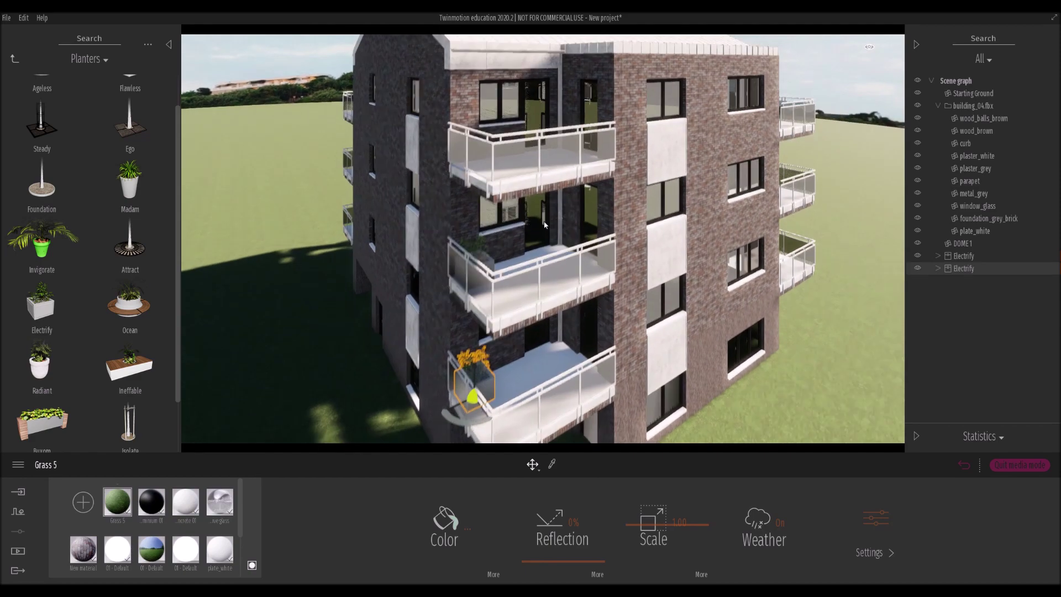
pyautogui.click(472, 379)
# - Place the posed human Mathis on the middle corner balcony and Kimberly on the lower corner balcony
pyautogui.click(14, 59)
pyautogui.click(12, 62)
pyautogui.click(46, 226)
pyautogui.click(50, 168)
pyautogui.scroll(3, 616, 251)
pyautogui.moveTo(131, 282); pyautogui.dragTo(550, 276)
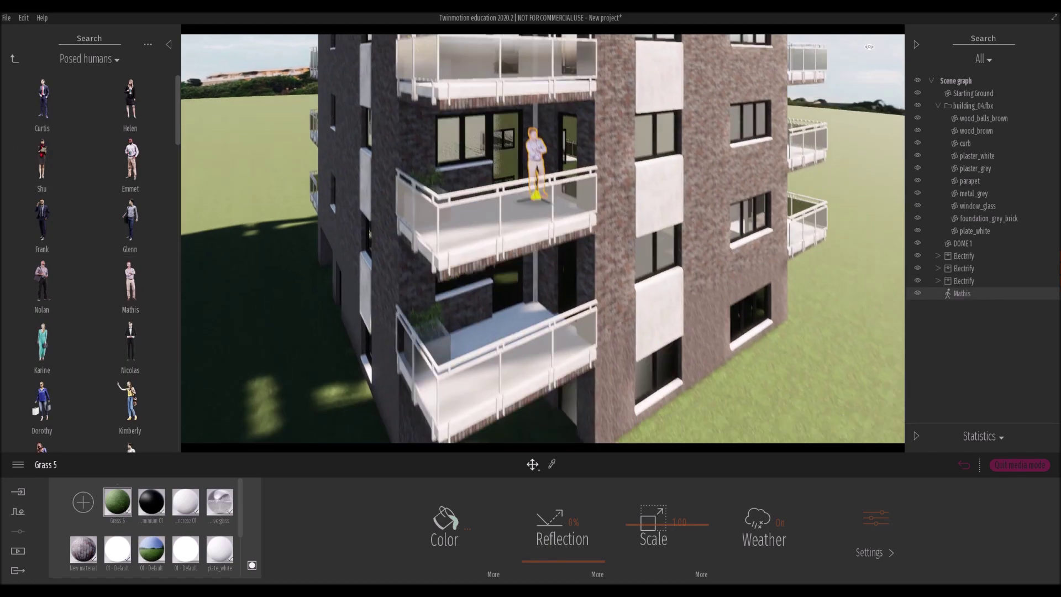
pyautogui.moveTo(131, 401); pyautogui.dragTo(438, 340)
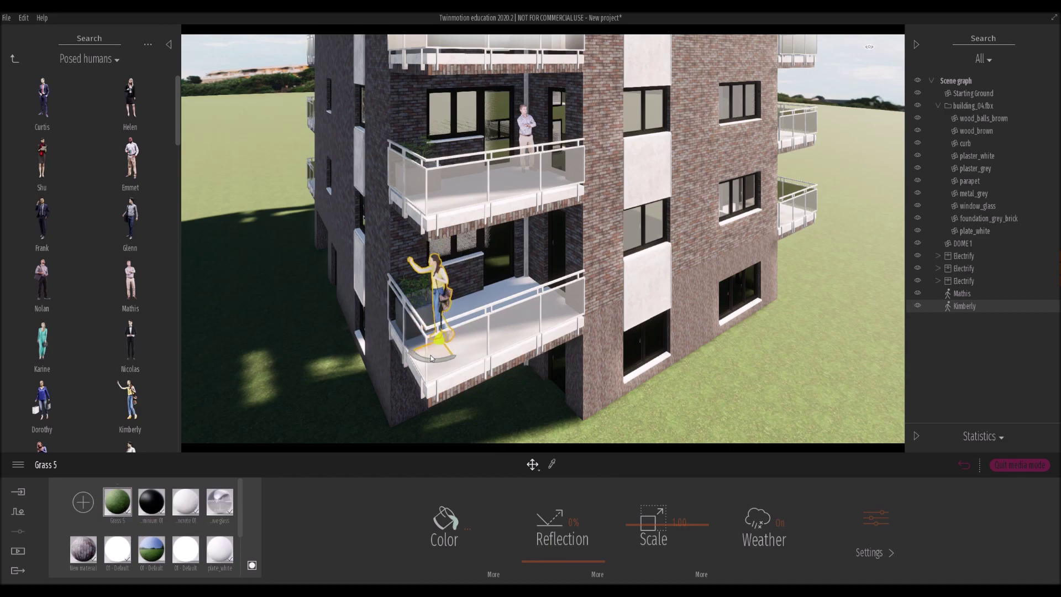
# - Place the posed human Kim on the lowest balcony on the building's other side and adjust the figure's position
pyautogui.click(275, 151)
pyautogui.scroll(-3, 275, 151)
pyautogui.moveTo(275, 151); pyautogui.dragTo(275, 105, button='right')
pyautogui.scroll(4, 275, 151)
pyautogui.moveTo(275, 151); pyautogui.dragTo(331, 165, button='right')
pyautogui.scroll(-2, 42, 265)
pyautogui.moveTo(130, 382); pyautogui.dragTo(423, 296)
pyautogui.scroll(5, 422, 295)
pyautogui.scroll(2, 375, 312)
pyautogui.moveTo(338, 318); pyautogui.dragTo(308, 352)
pyautogui.moveTo(295, 370); pyautogui.dragTo(300, 381)
pyautogui.scroll(-5, 300, 381)
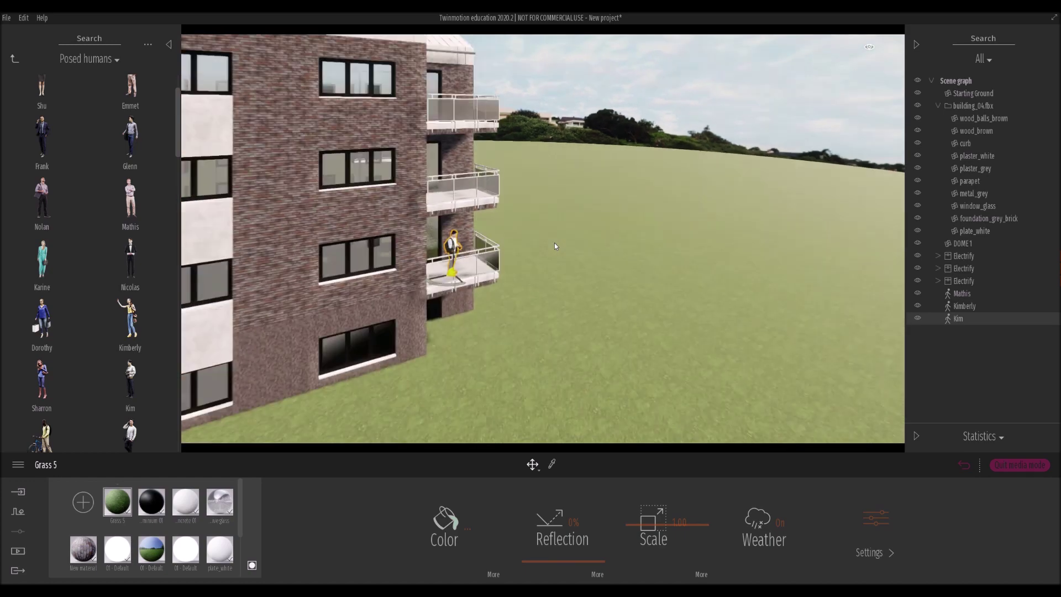
# - Set up vegetation painting with the Littleleaf Linden tree and a brush diameter of 20 m
pyautogui.moveTo(555, 243); pyautogui.dragTo(498, 243, button='right')
pyautogui.scroll(-3, 555, 243)
pyautogui.click(609, 83)
pyautogui.click(13, 58)
pyautogui.click(15, 58)
pyautogui.click(18, 512)
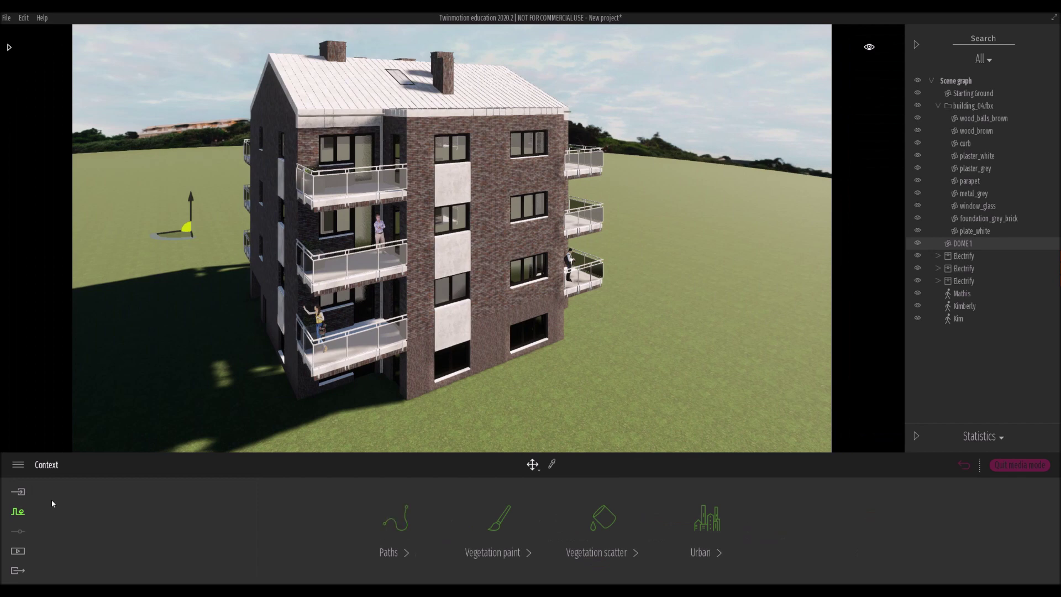
pyautogui.click(499, 520)
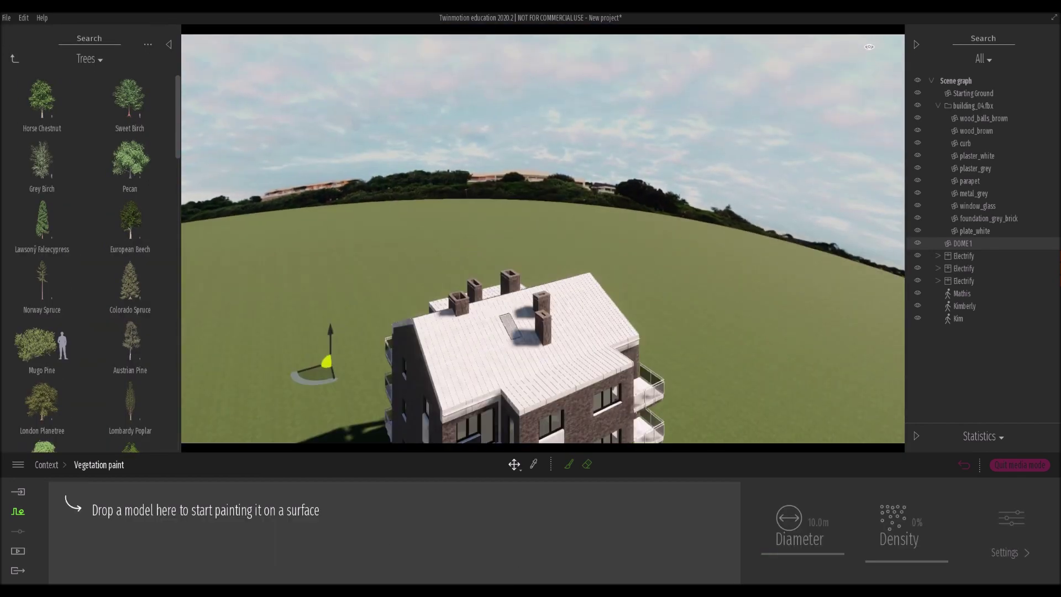
pyautogui.scroll(-3, 69, 205)
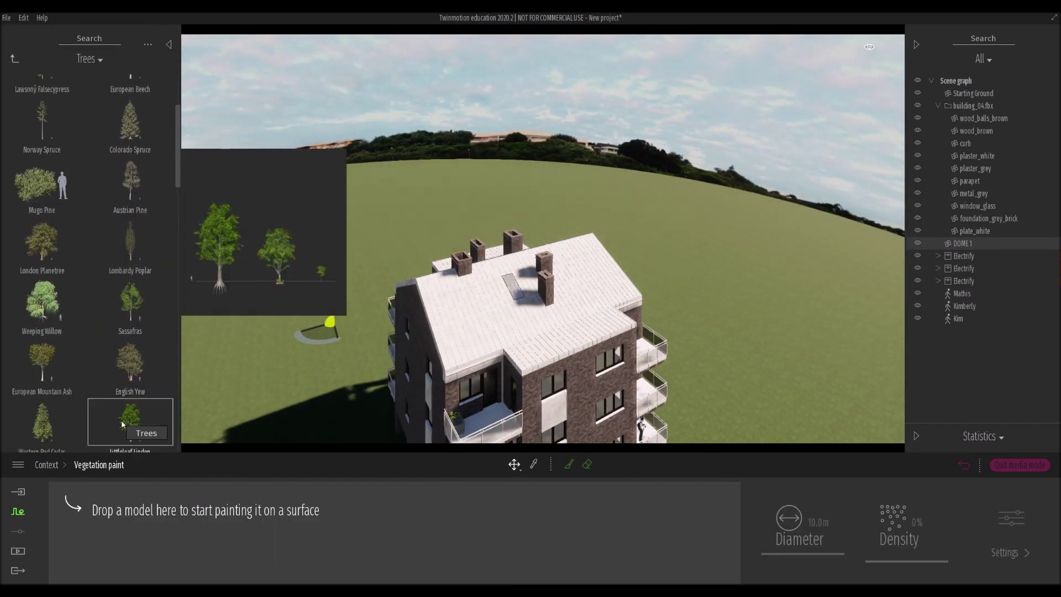
pyautogui.moveTo(121, 419); pyautogui.dragTo(107, 511)
pyautogui.click(817, 522)
pyautogui.write('20')
pyautogui.press('Return')
# - Paint a band of Littleleaf Linden trees across the lawn behind the building and set their density to 100%
pyautogui.moveTo(294, 237)
pyautogui.mouseDown()
pyautogui.moveTo(789, 264)
pyautogui.moveTo(476, 206)
pyautogui.moveTo(715, 235)
pyautogui.mouseUp()
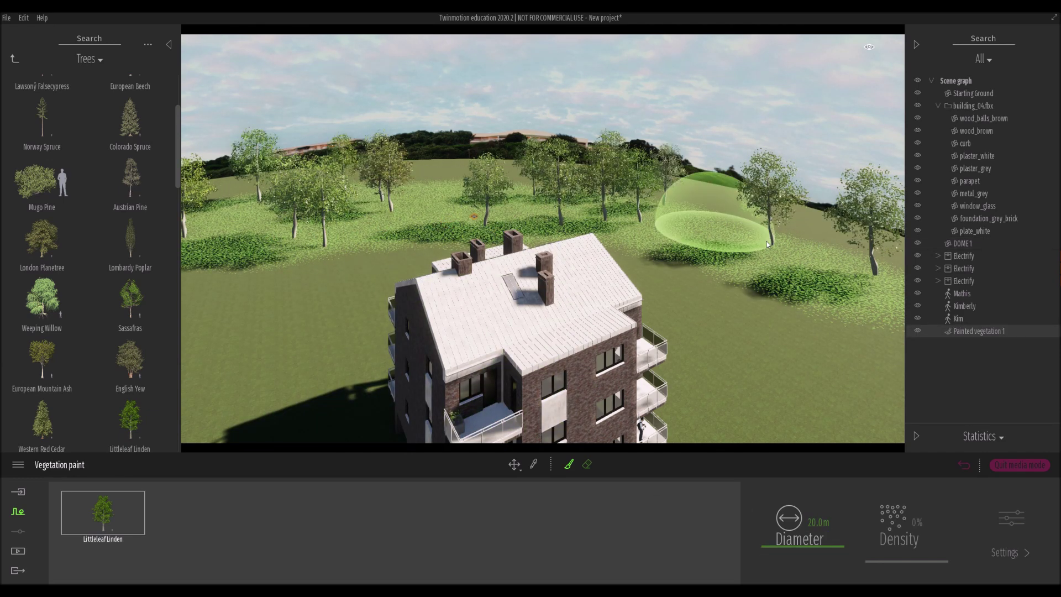
pyautogui.press('Escape')
pyautogui.click(103, 512)
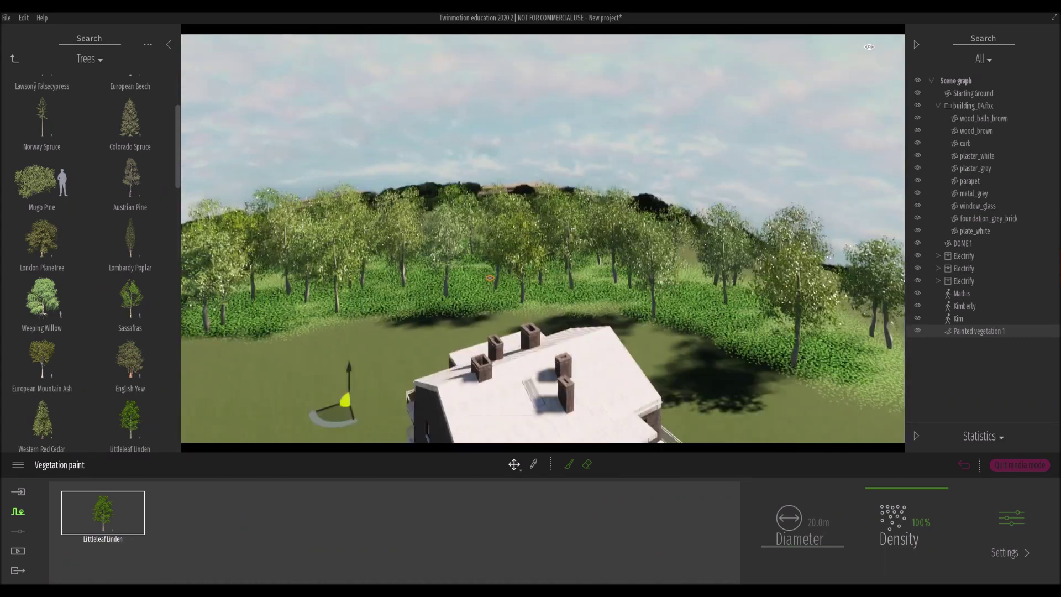
# - Add a flowering shrub from the tree library to the painted vegetation next to the Littleleaf Linden
pyautogui.scroll(-5, 74, 206)
pyautogui.moveTo(73, 207)
pyautogui.scroll(-10, 72, 203)
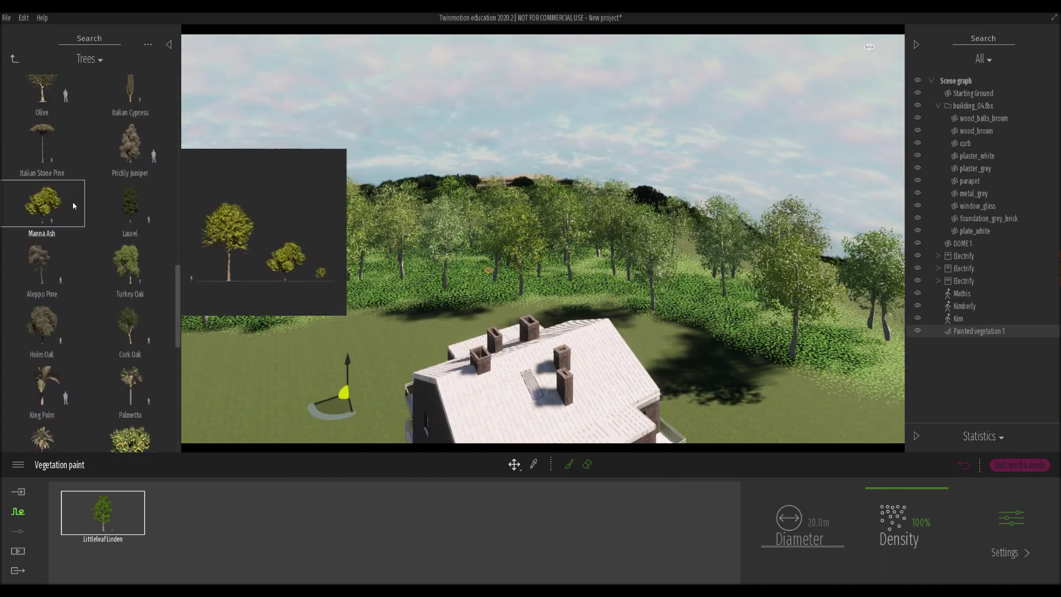
pyautogui.scroll(-2, 72, 205)
pyautogui.moveTo(40, 271); pyautogui.dragTo(221, 514)
pyautogui.scroll(-3, 100, 338)
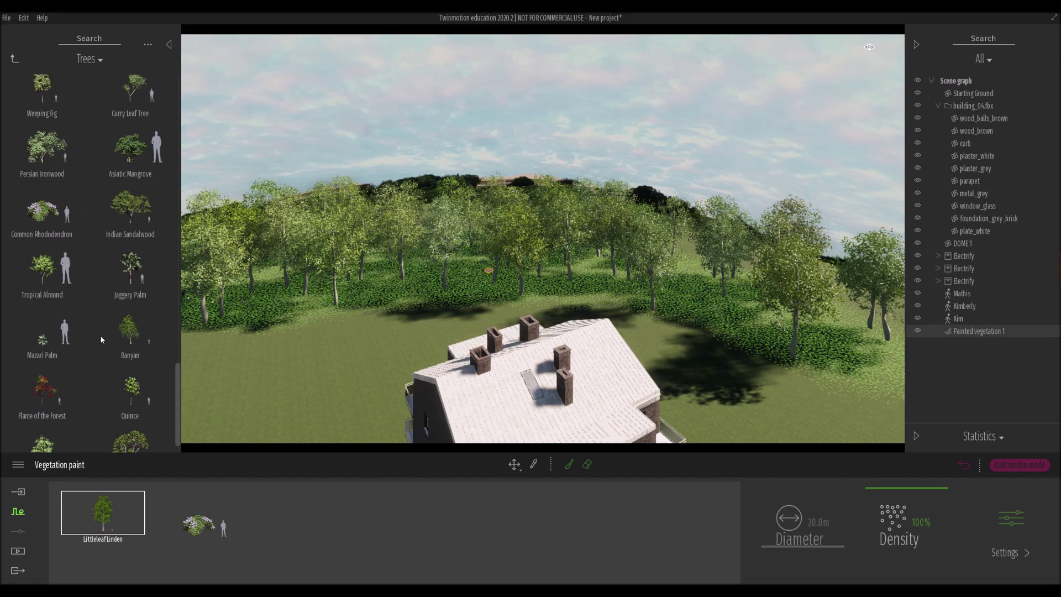
# - Paint the flowering shrub in front of the trees with a 7 m brush and adjust its density
pyautogui.click(189, 513)
pyautogui.click(570, 466)
pyautogui.click(818, 522)
pyautogui.write('7')
pyautogui.press('Return')
pyautogui.moveTo(212, 340)
pyautogui.mouseDown()
pyautogui.moveTo(640, 296)
pyautogui.moveTo(860, 360)
pyautogui.mouseUp()
pyautogui.click(188, 513)
pyautogui.moveTo(893, 547)
pyautogui.mouseDown()
pyautogui.moveTo(891, 472)
pyautogui.moveTo(890, 553)
pyautogui.mouseUp()
# - Recall the saved Image1 view and lower the display quality in the preferences
pyautogui.moveTo(587, 336); pyautogui.dragTo(533, 436, button='middle')
pyautogui.moveTo(533, 436); pyautogui.dragTo(512, 421, button='right')
pyautogui.click(18, 551)
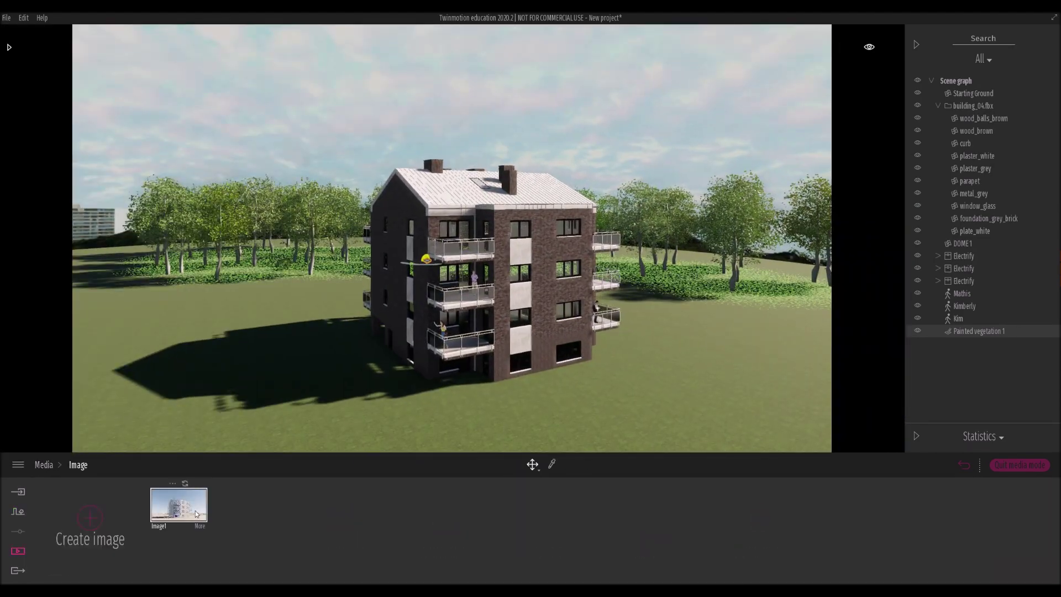
pyautogui.click(205, 508)
pyautogui.click(22, 19)
pyautogui.click(41, 144)
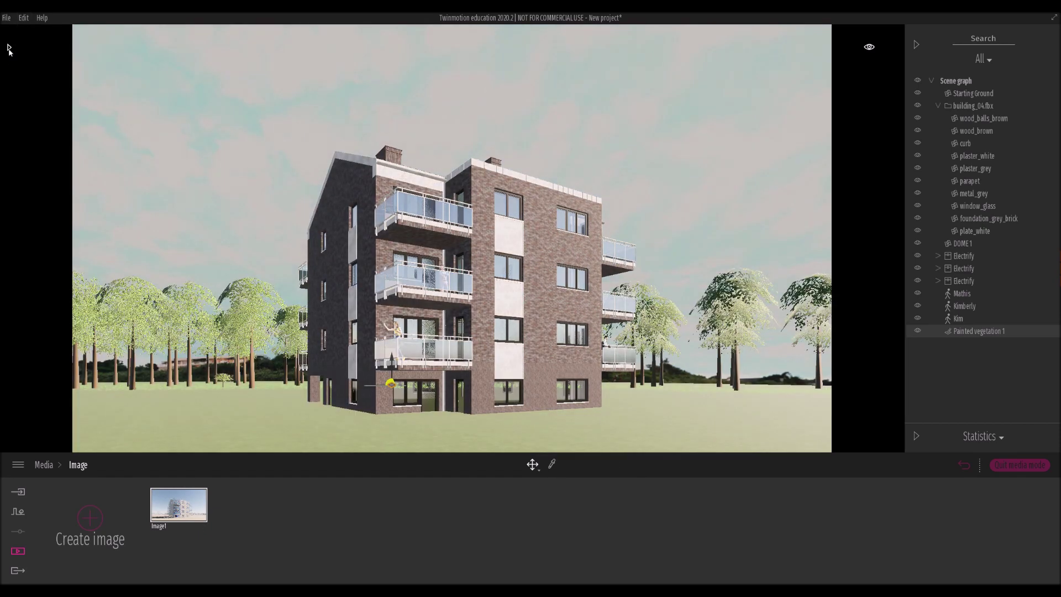
# - Try to scatter a mix of Lawn 01, Clovers 01, Long grass 01 and Long grass 02 over the ground
pyautogui.click(18, 511)
pyautogui.click(636, 553)
pyautogui.moveTo(52, 105); pyautogui.dragTo(105, 524)
pyautogui.moveTo(50, 315); pyautogui.dragTo(166, 517)
pyautogui.scroll(-2, 57, 382)
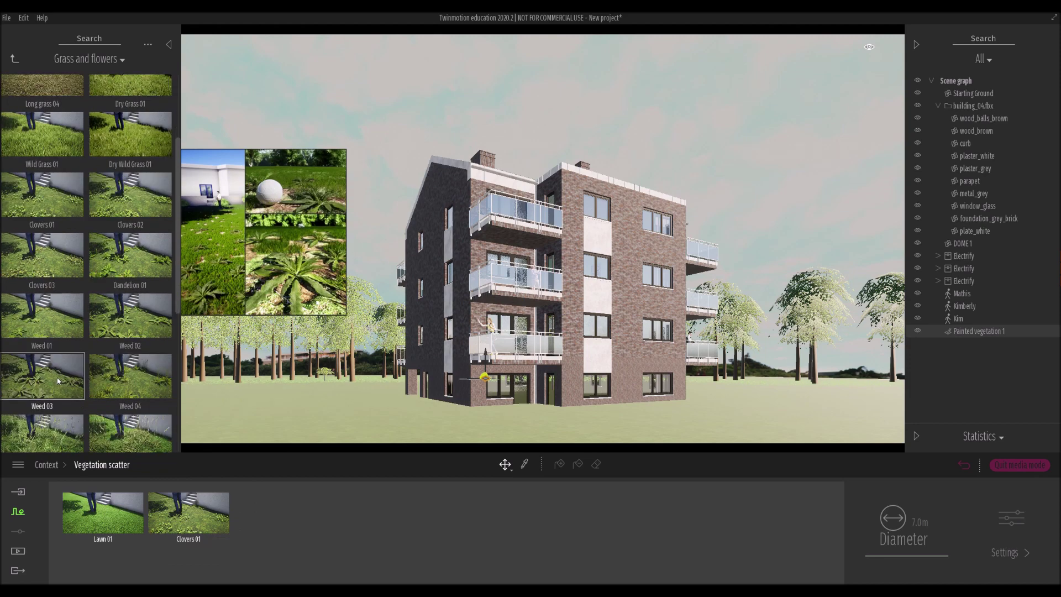
pyautogui.scroll(5, 58, 380)
pyautogui.moveTo(131, 100); pyautogui.dragTo(261, 519)
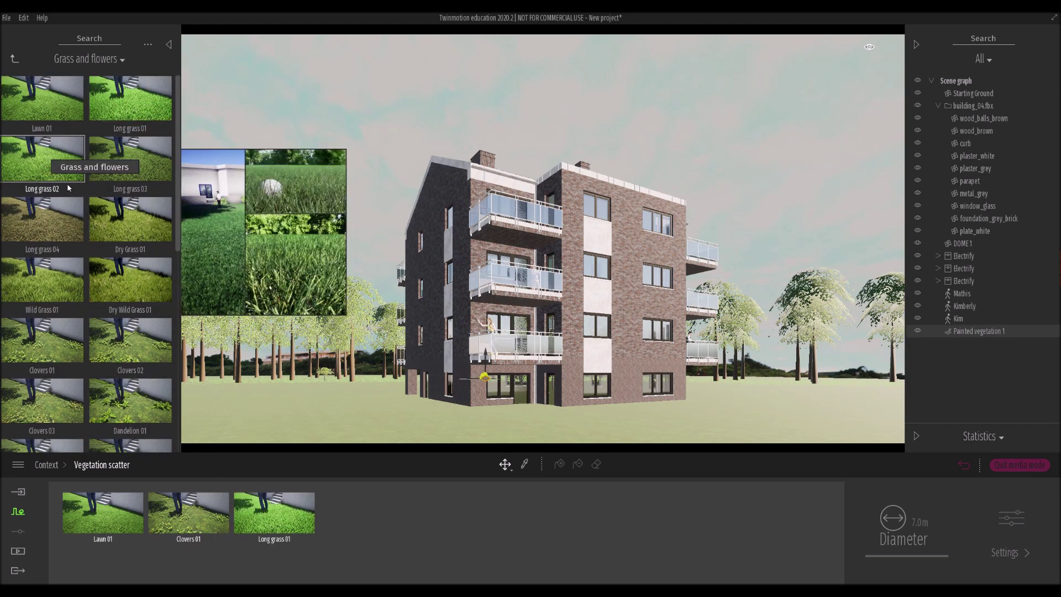
pyautogui.moveTo(47, 158); pyautogui.dragTo(109, 520)
pyautogui.click(441, 422)
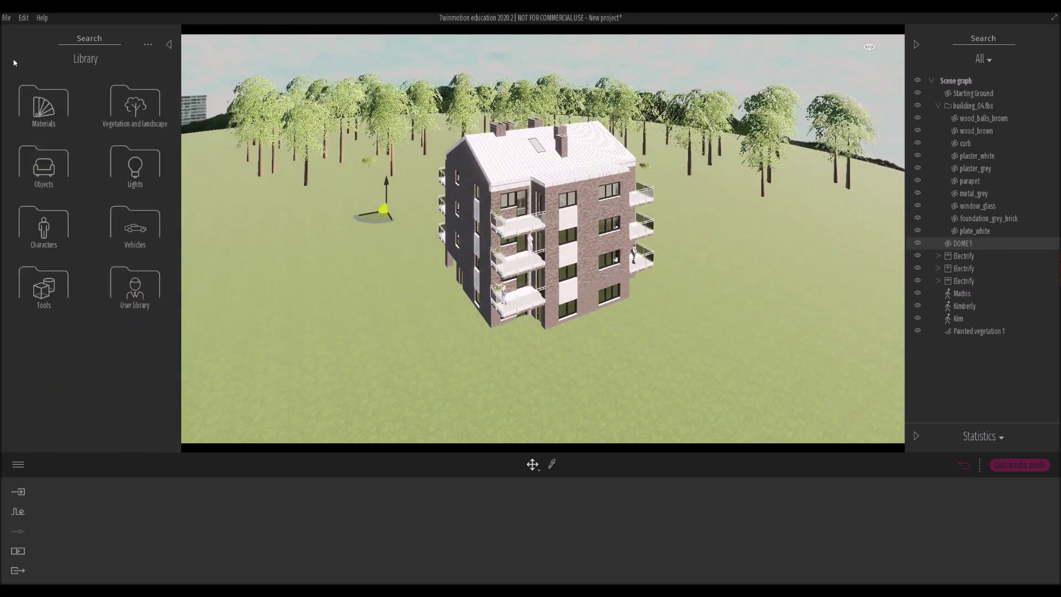
# - Add a Plane 100m primitive and center it under the building
pyautogui.click(51, 296)
pyautogui.click(15, 59)
pyautogui.click(43, 169)
pyautogui.click(42, 113)
pyautogui.moveTo(41, 123); pyautogui.dragTo(408, 263)
pyautogui.scroll(-3, 117, 395)
pyautogui.scroll(-2, 117, 394)
pyautogui.moveTo(409, 263); pyautogui.dragTo(542, 192)
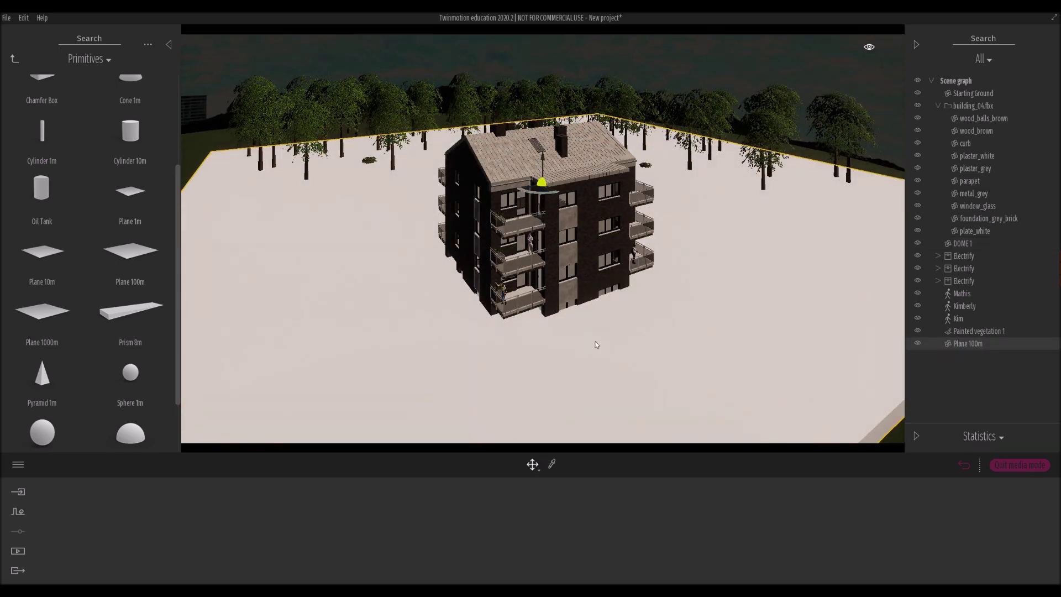
# - Lower the plane to ground level and give it the grass material
pyautogui.keyDown('shift'); pyautogui.moveTo(597, 344); pyautogui.dragTo(584, 299, button='middle'); pyautogui.keyUp('shift')
pyautogui.moveTo(535, 198)
pyautogui.mouseDown()
pyautogui.moveTo(540, 213)
pyautogui.moveTo(535, 205)
pyautogui.mouseUp()
pyautogui.click(551, 464)
pyautogui.click(600, 411)
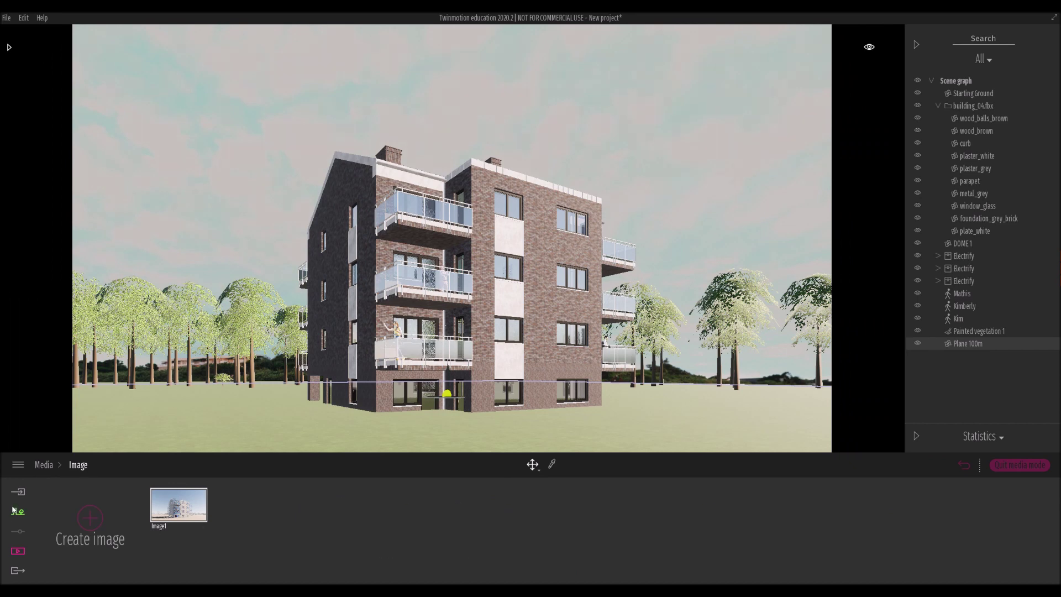
# - Scatter a mix of Long grass 01, Lawn 01, Long grass 02 and Clovers 01 over the 100 m plane
pyautogui.click(17, 511)
pyautogui.click(402, 518)
pyautogui.click(101, 230)
pyautogui.moveTo(130, 99); pyautogui.dragTo(132, 522)
pyautogui.moveTo(42, 99); pyautogui.dragTo(193, 525)
pyautogui.moveTo(42, 160); pyautogui.dragTo(294, 541)
pyautogui.scroll(-2, 41, 251)
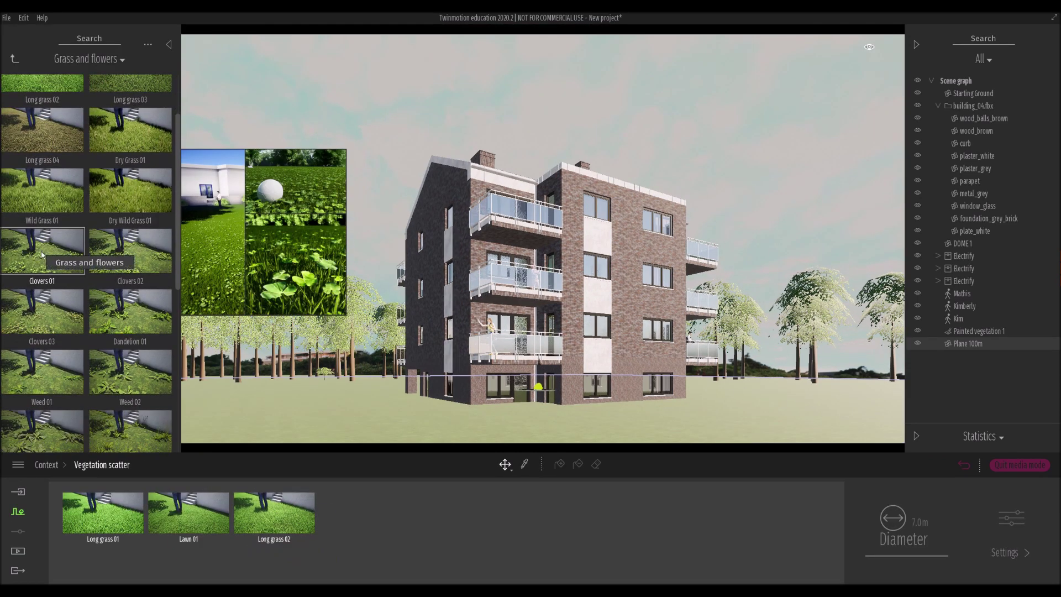
pyautogui.moveTo(42, 255); pyautogui.dragTo(97, 514)
pyautogui.click(540, 423)
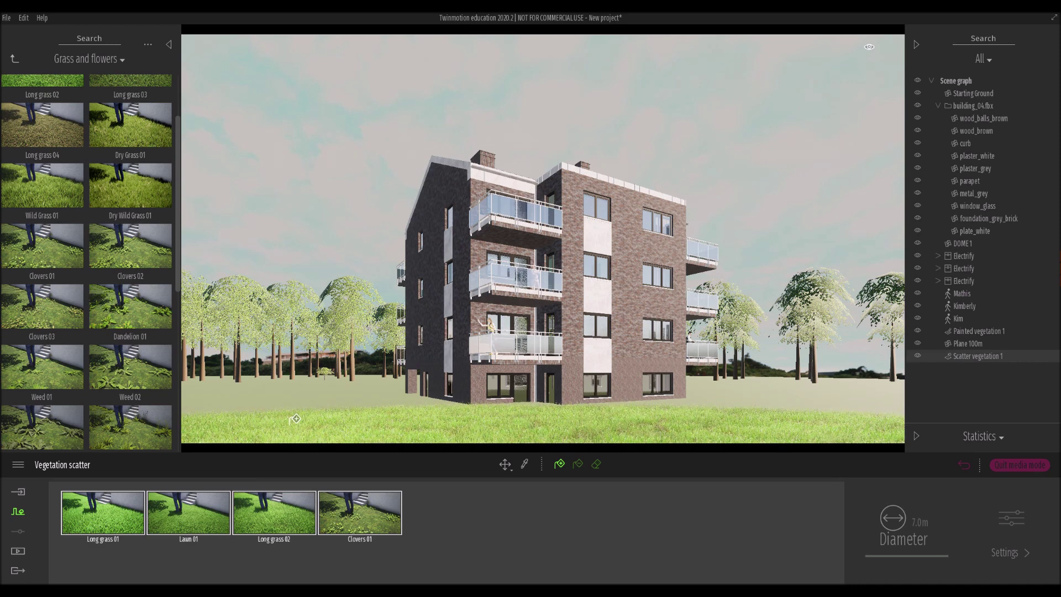
# - Place a Laurel hedge on the lawn beside the building's side wall
pyautogui.click(15, 62)
pyautogui.click(40, 170)
pyautogui.scroll(-15, 42, 162)
pyautogui.scroll(-6, 42, 164)
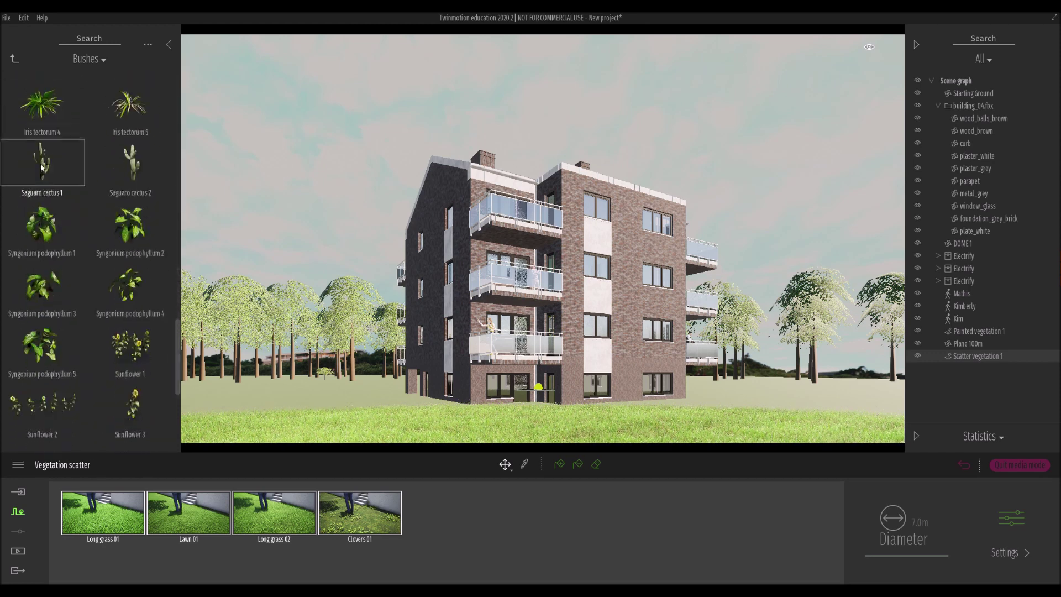
pyautogui.click(15, 59)
pyautogui.click(43, 284)
pyautogui.moveTo(44, 265); pyautogui.dragTo(387, 392)
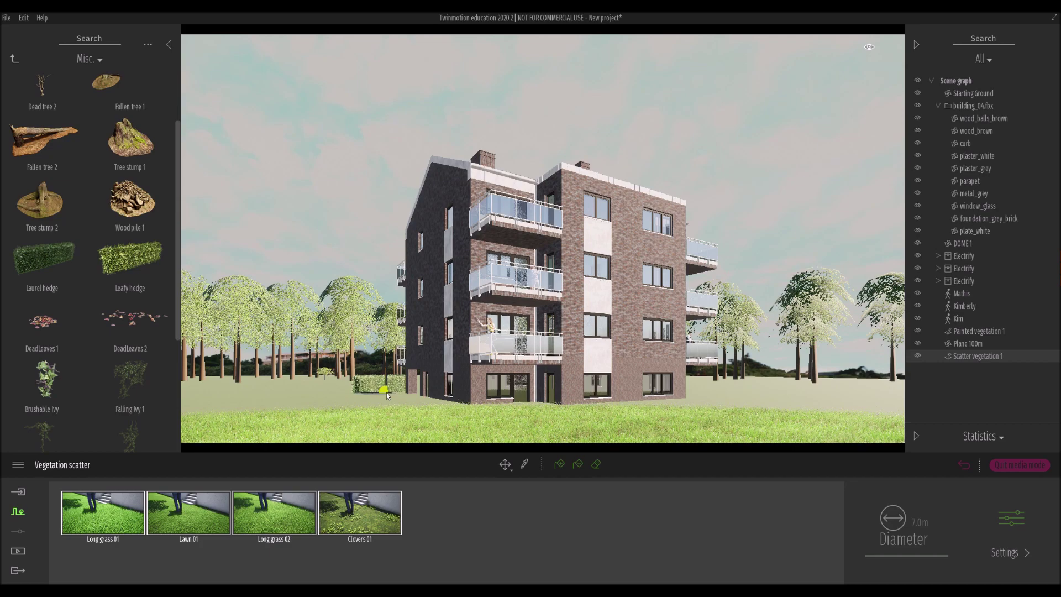
# - Copy the Laurel hedge repeatedly into a straight row running away from the building
pyautogui.moveTo(387, 392); pyautogui.dragTo(326, 316, button='right')
pyautogui.moveTo(326, 316); pyautogui.dragTo(921, 359, button='middle')
pyautogui.moveTo(482, 358); pyautogui.dragTo(489, 393, button='right')
pyautogui.press('w')
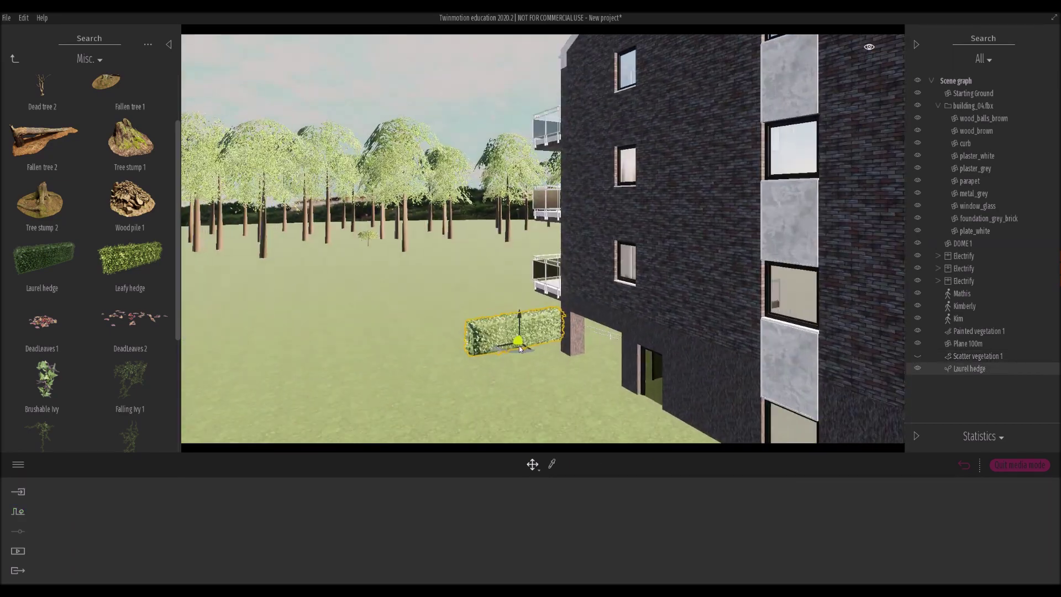
pyautogui.keyDown('shift'); pyautogui.moveTo(506, 359); pyautogui.dragTo(399, 381); pyautogui.keyUp('shift')
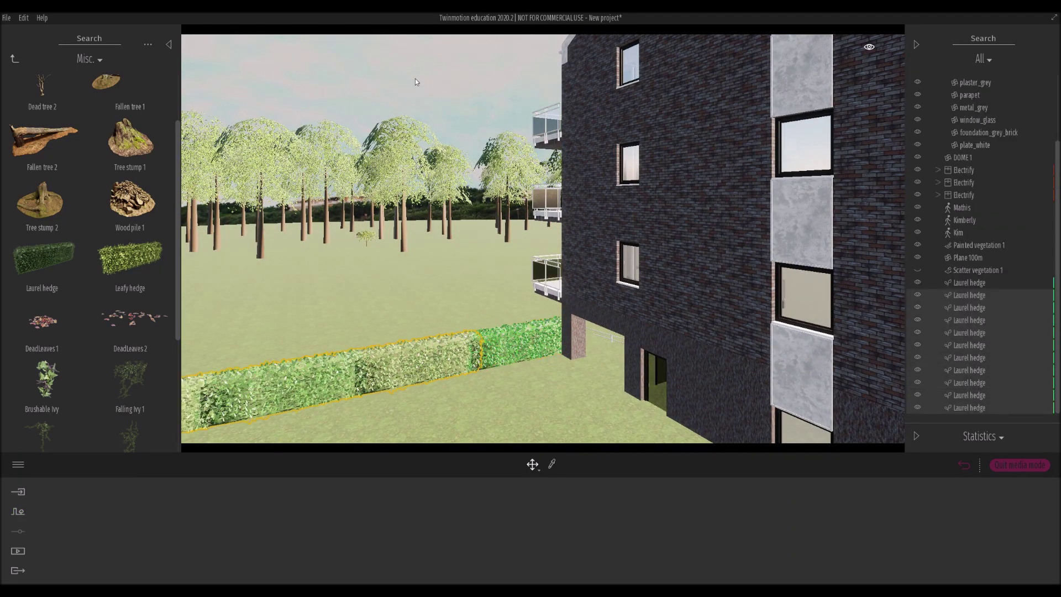
# - Select the whole Laurel hedge row and copy it about 0.81 along its length to fill the gaps
pyautogui.scroll(-5, 336, 244)
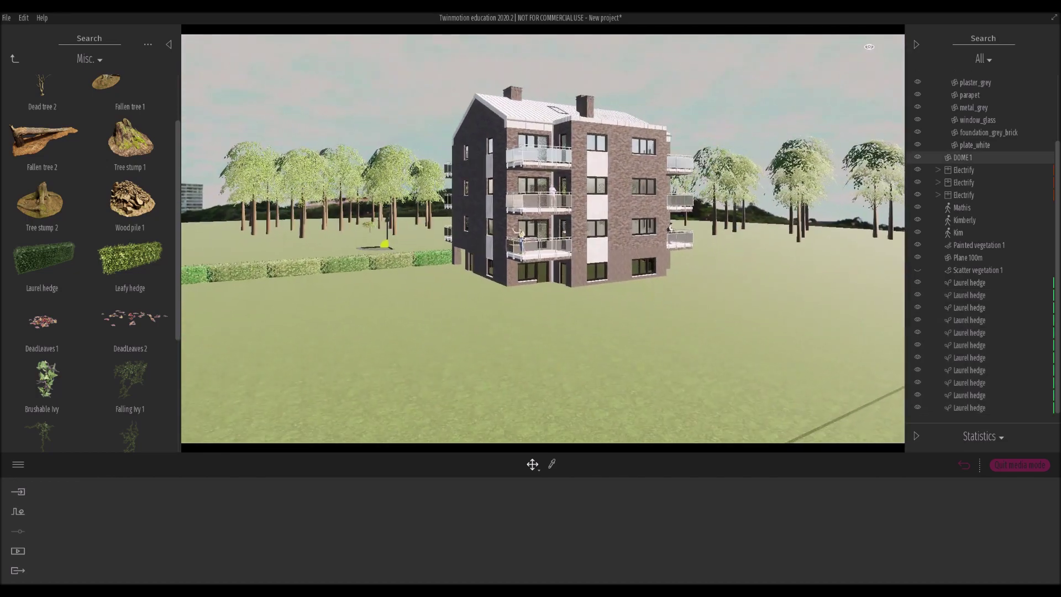
pyautogui.click(997, 411)
pyautogui.keyDown('shift'); pyautogui.click(987, 283); pyautogui.keyUp('shift')
pyautogui.keyDown('shift'); pyautogui.moveTo(202, 283); pyautogui.dragTo(216, 280); pyautogui.keyUp('shift')
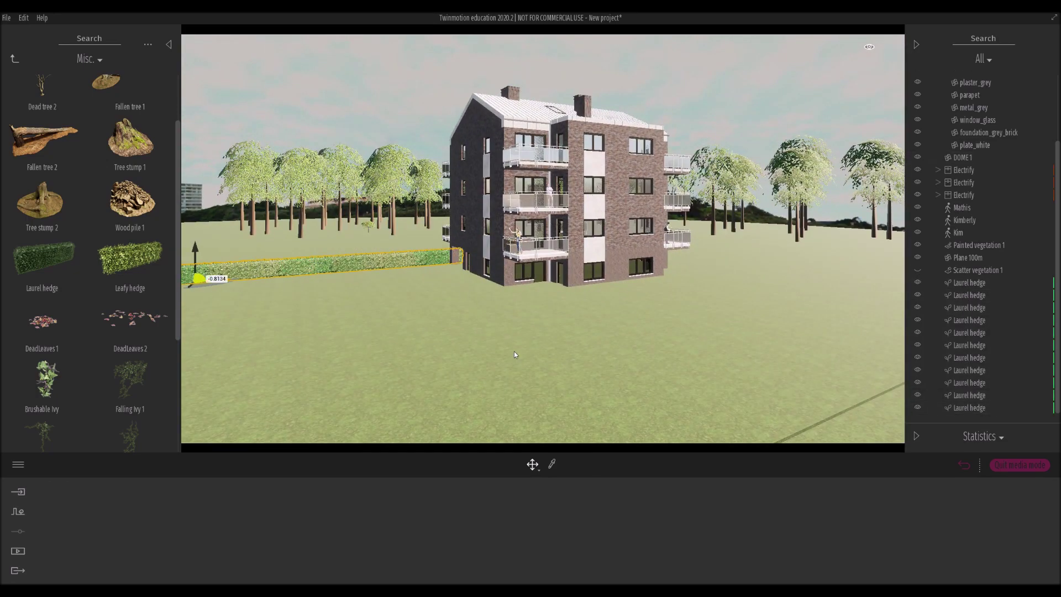
# - Recall the saved Image1 view and raise the display quality to check the hedge
pyautogui.click(442, 179)
pyautogui.moveTo(443, 179); pyautogui.dragTo(483, 149, button='right')
pyautogui.click(18, 551)
pyautogui.click(178, 506)
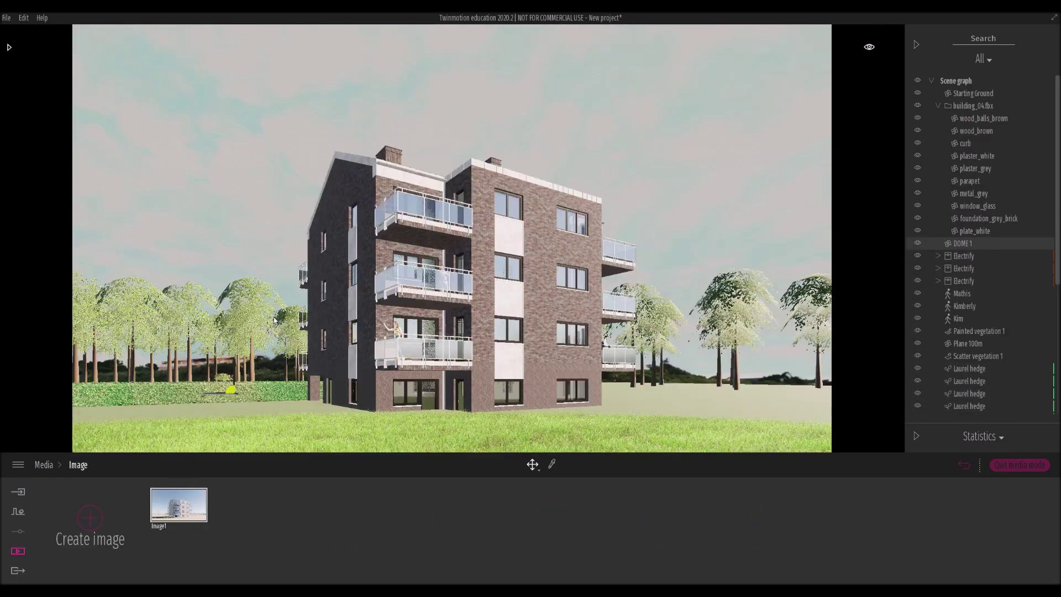
pyautogui.click(24, 17)
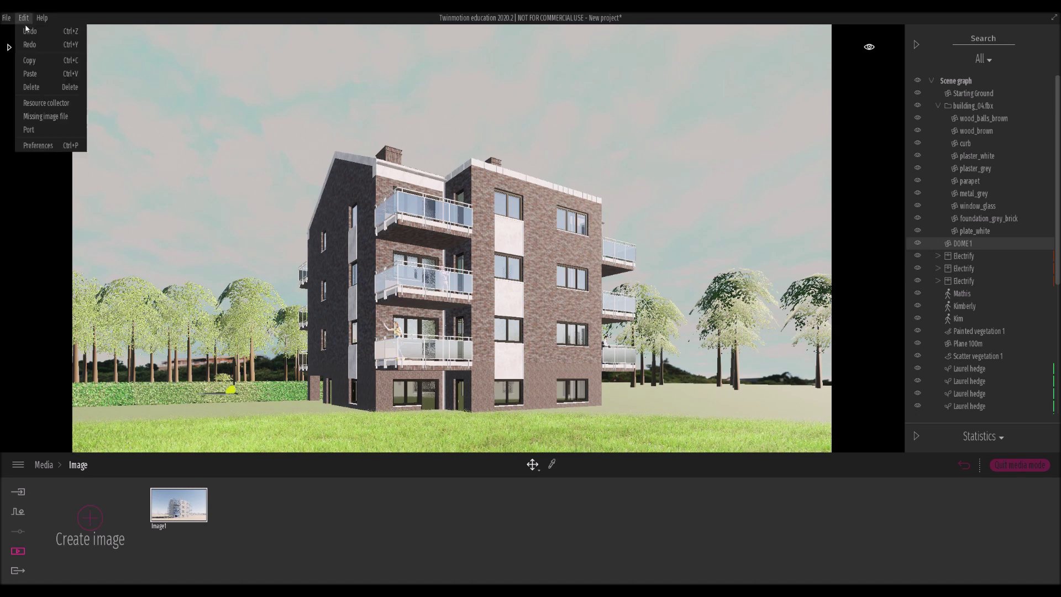
pyautogui.click(521, 251)
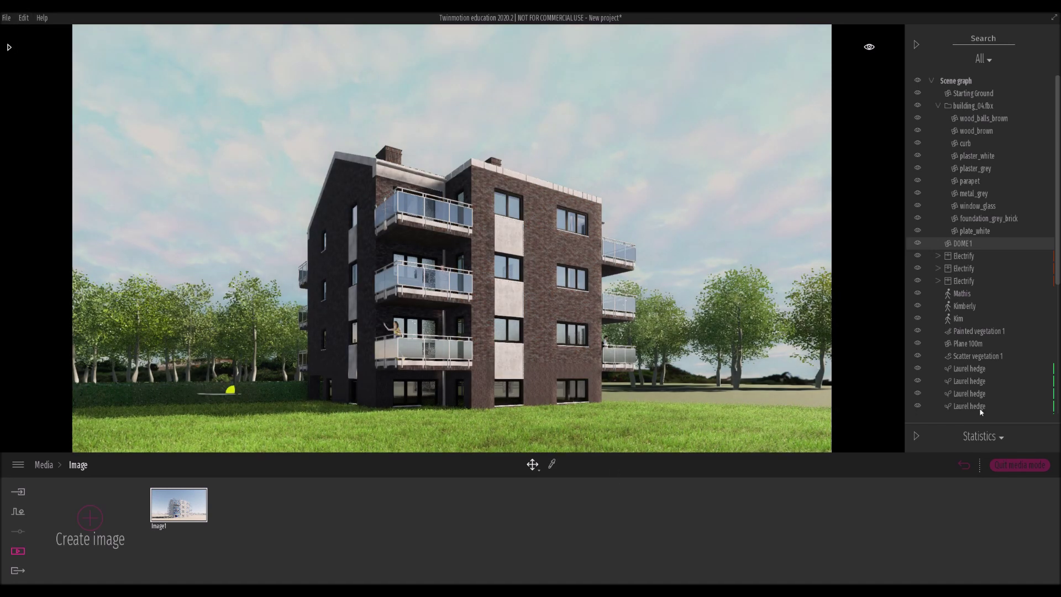
# - Lower the display quality again and hide Painted vegetation 1 and Scatter vegetation 1
pyautogui.click(969, 368)
pyautogui.click(24, 18)
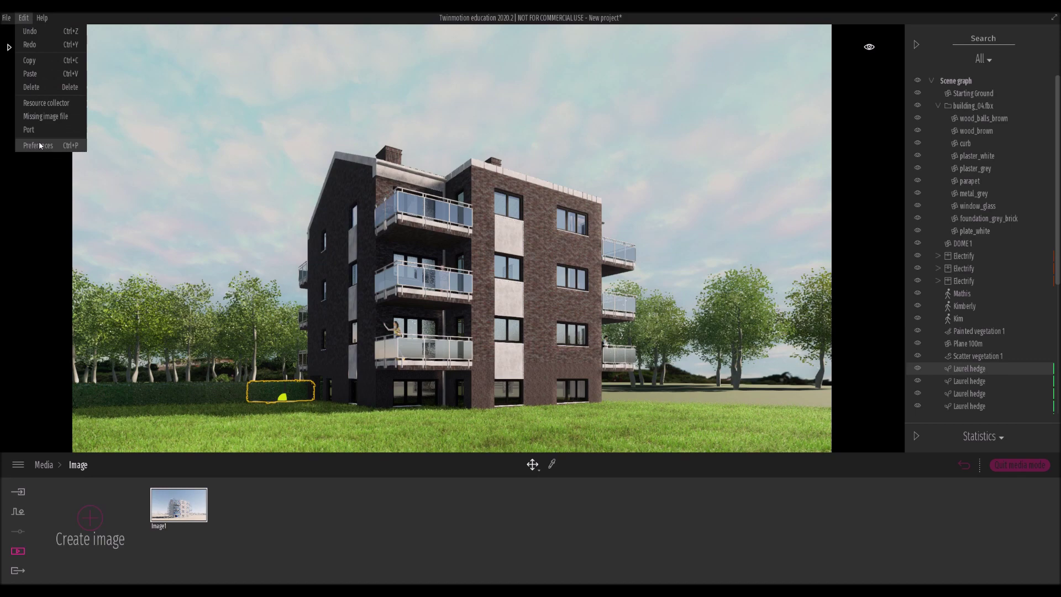
pyautogui.click(428, 347)
pyautogui.click(917, 332)
pyautogui.click(918, 356)
# - Select all the Laurel hedges and copy the row to the opposite side of the building
pyautogui.keyDown('shift'); pyautogui.moveTo(497, 237); pyautogui.dragTo(442, 338, button='middle'); pyautogui.keyUp('shift')
pyautogui.scroll(-8, 1020, 389)
pyautogui.keyDown('shift'); pyautogui.click(987, 409); pyautogui.keyUp('shift')
pyautogui.keyDown('shift'); pyautogui.moveTo(124, 276); pyautogui.dragTo(714, 266); pyautogui.keyUp('shift')
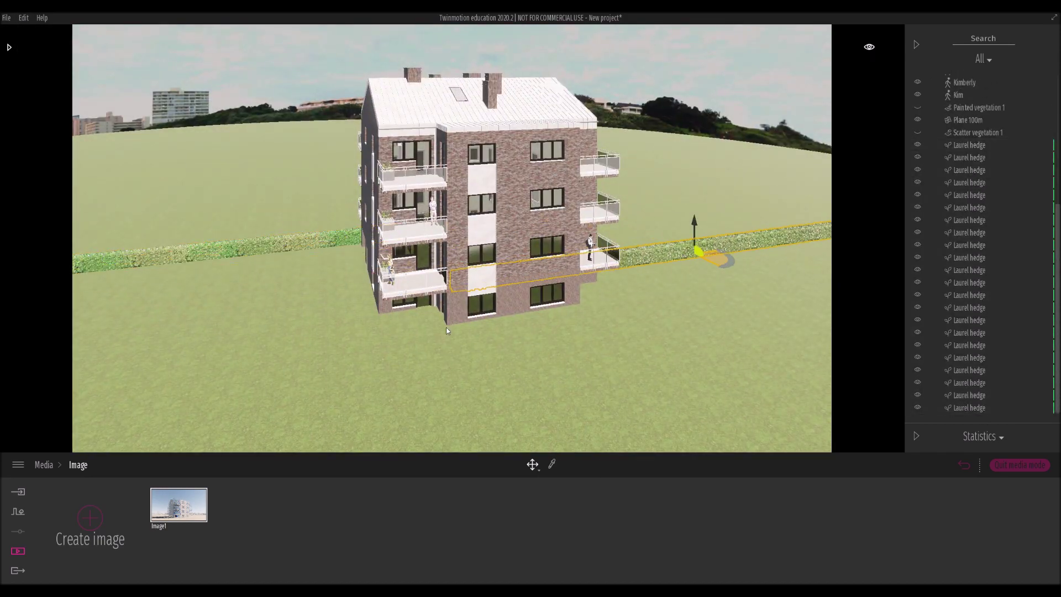
# - Move the copied hedge row behind the building and continue the hedge around the lawn's far corner
pyautogui.keyDown('shift'); pyautogui.moveTo(714, 266); pyautogui.dragTo(497, 276, button='middle'); pyautogui.keyUp('shift')
pyautogui.moveTo(497, 277); pyautogui.dragTo(572, 222)
pyautogui.moveTo(647, 222); pyautogui.dragTo(889, 359)
# - Recall the Image1 view, restore the higher display quality, and choose Image1 for the image export
pyautogui.click(284, 329)
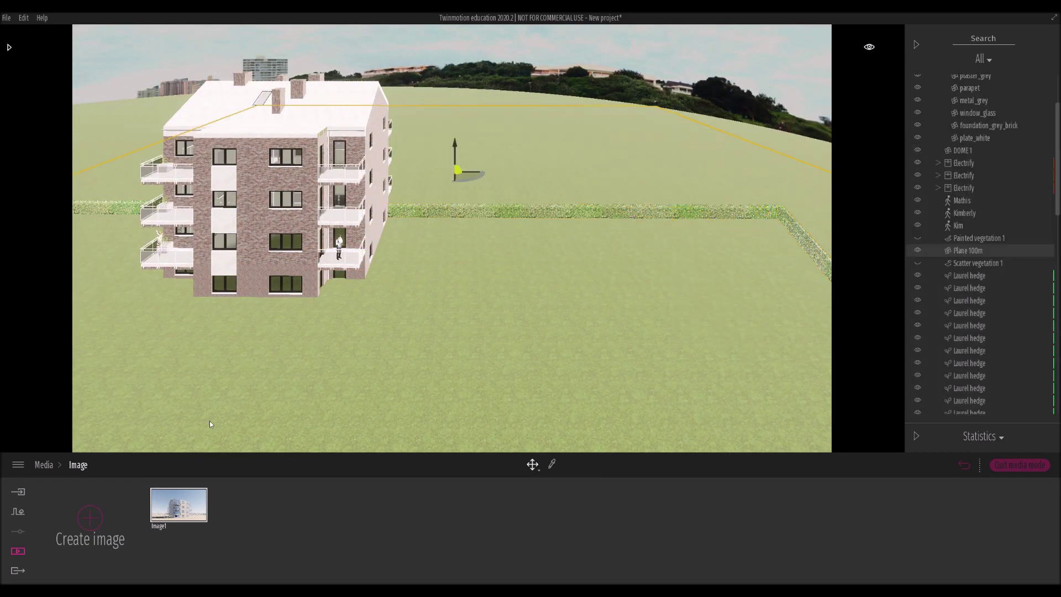
pyautogui.click(182, 508)
pyautogui.click(23, 18)
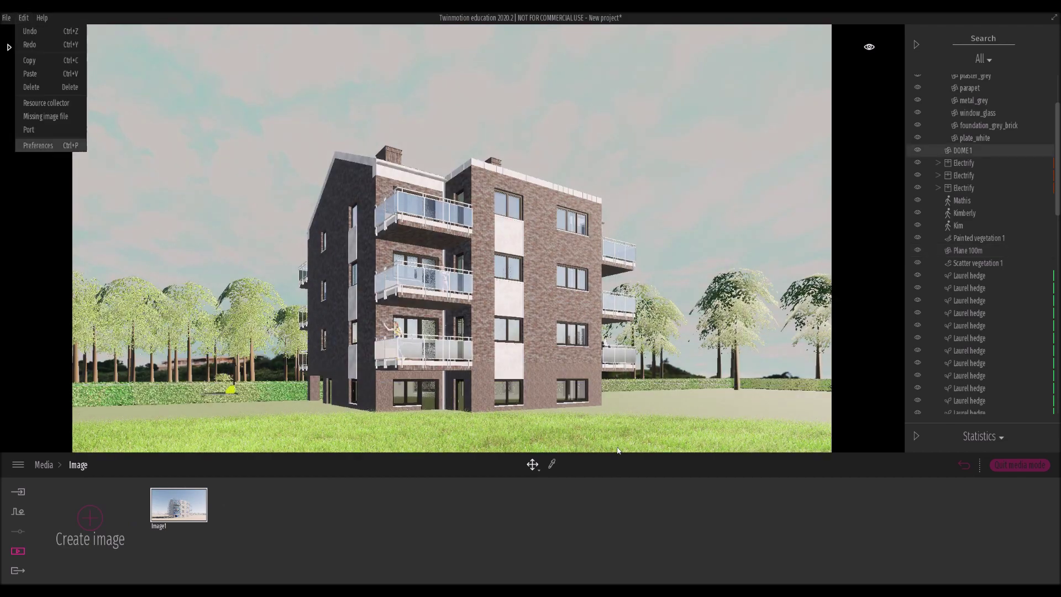
pyautogui.click(586, 432)
pyautogui.click(17, 571)
pyautogui.click(277, 522)
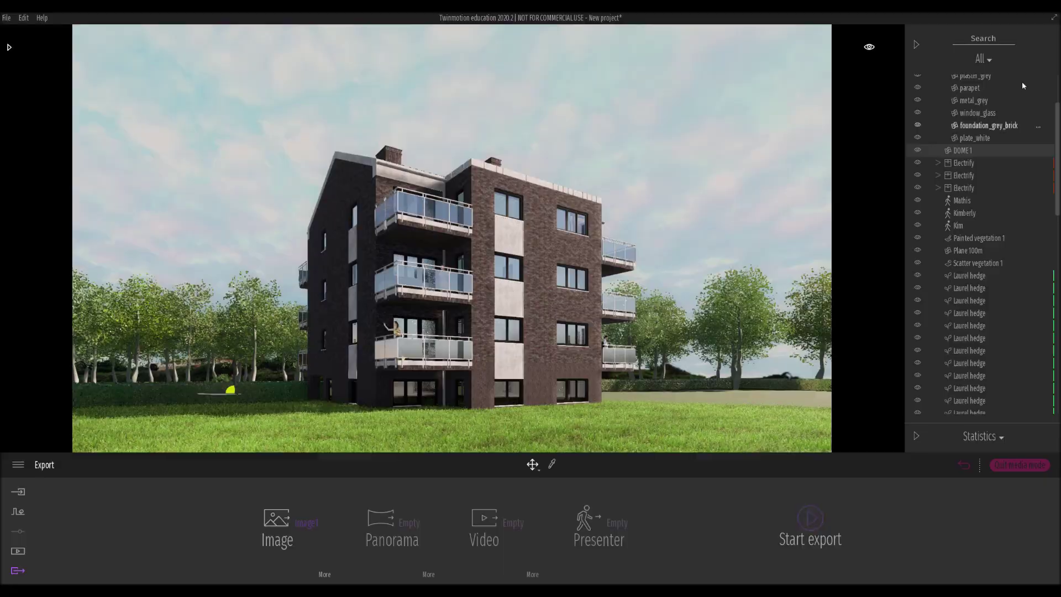